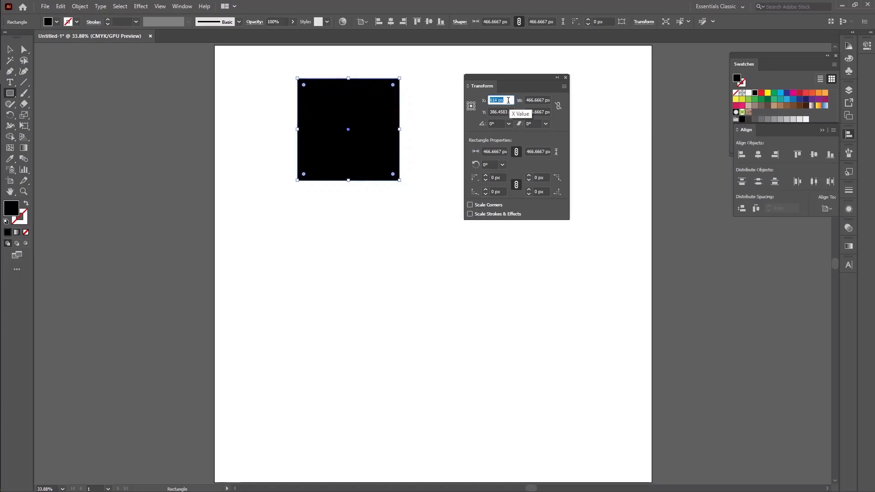
Step: Shift the black square horizontally across the artboard by raising its X position to 729 px
key("Up")
key("Up")
key("Up")
key("Up")
key("Up")
key("Up")
key("Up")
key("Up")
key("Up")
key("Up")
key("Up")
key("Up")
key("Up")
key("Up")
key("Up")
key("Up")
key("Up")
key("Up")
key("Up")
key("Up")
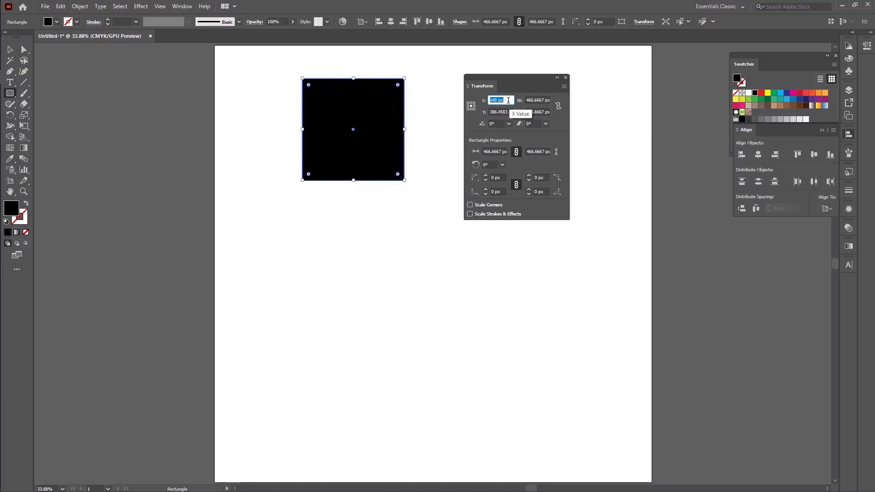
key("Up")
key("Up")
key("Up")
key("Up")
key("Up")
key("Up")
key("Up")
key("Up")
key("Up")
key("Up")
key("Up")
key("Up")
key("Up")
key("Up")
key("Up")
key("Up")
key("Up")
key("Up")
key("Up")
key("Up")
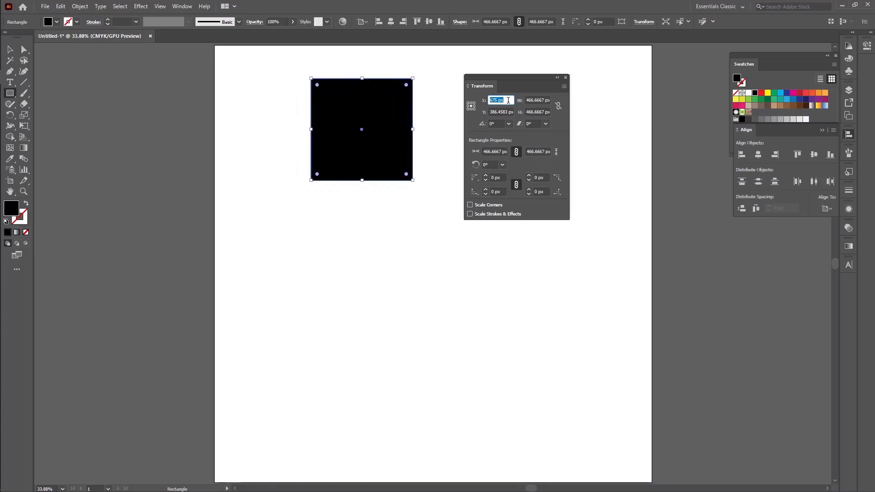
key("Up")
key("Up")
key("Up")
key("Up")
key("Up")
key("Up")
key("Up")
key("Up")
key("Up")
key("Up")
key("Up")
key("Up")
key("Up")
key("Up")
key("Up")
key("Up")
key("Up")
key("Up")
key("Up")
key("Up")
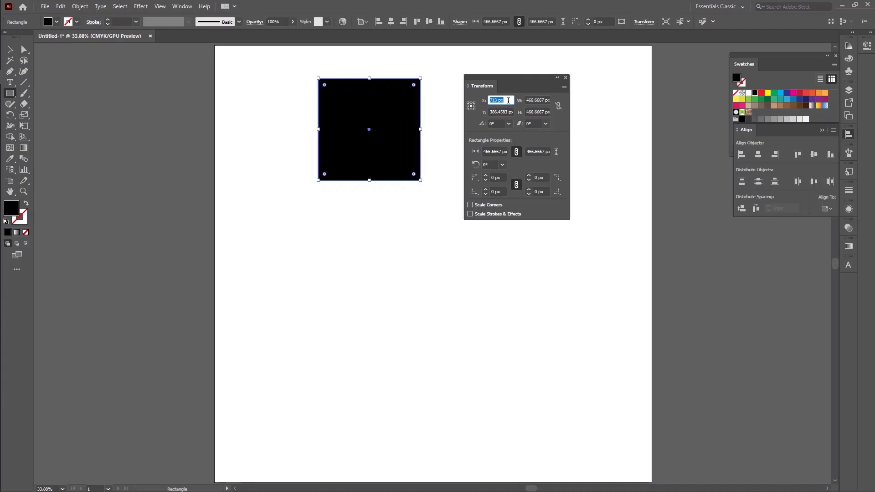
Step: Shift the black square vertically on the artboard, settling its Y position at 450 px
left_click(508, 113)
key("Down")
key("Down")
key("Down")
key("Down")
key("Down")
key("Down")
key("Down")
key("Down")
key("Down")
key("Down")
key("Down")
key("Down")
key("Down")
key("Down")
key("Down")
key("Down")
key("Down")
key("Down")
key("Down")
key("Down")
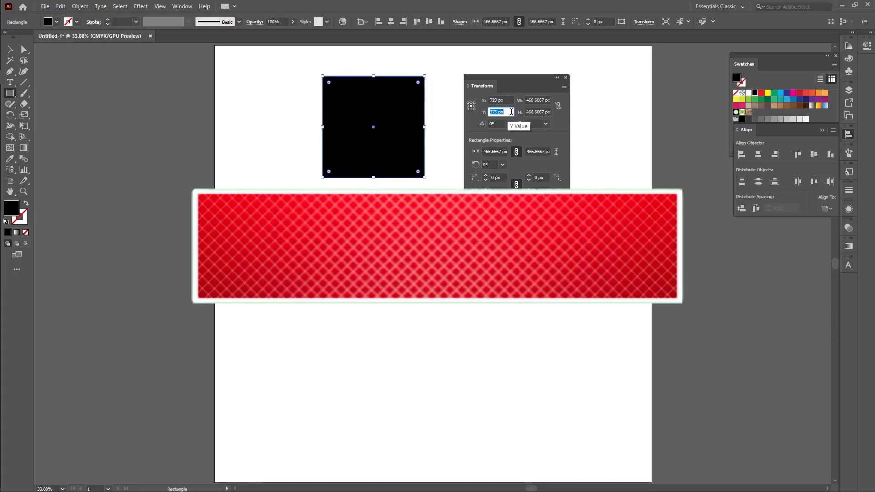
key("Up")
key("Up")
key("Up")
key("Up")
key("Up")
key("Up")
key("Up")
key("Up")
key("Up")
key("Up")
key("Up")
key("Up")
key("Up")
key("Up")
key("Up")
key("Up")
key("Up")
key("Up")
key("Up")
key("Up")
key("Up")
key("Up")
key("Up")
key("Up")
key("Up")
key("Up")
key("Up")
key("Up")
key("Up")
key("Up")
key("Up")
key("Up")
key("Up")
key("Up")
key("Up")
key("Up")
key("Up")
key("Up")
key("Up")
key("Up")
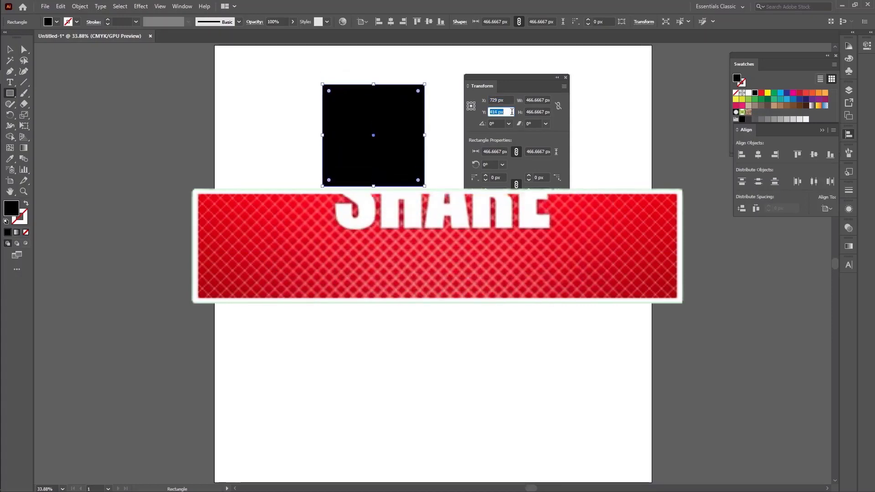
key("Up")
key("Up")
key("Up")
key("Up")
key("Up")
key("Up")
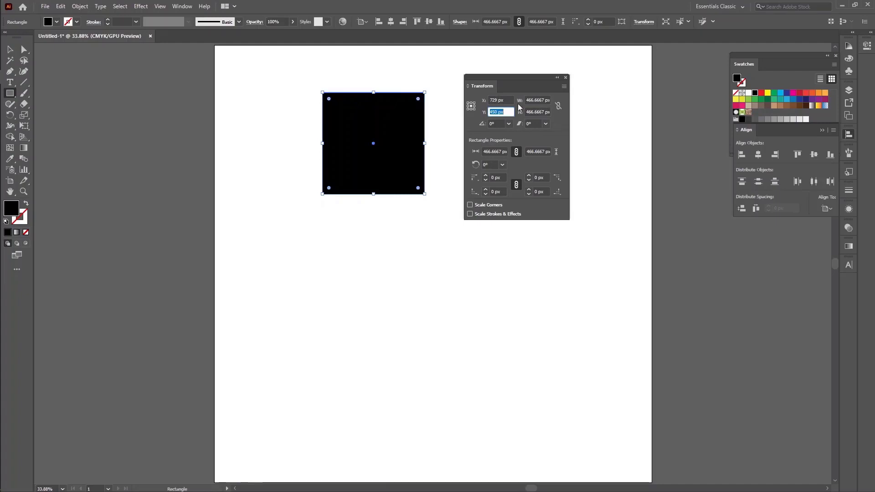
Step: Increase only the black square's width to 554 px, without constraining its proportions
left_click(544, 100)
scroll(544, 100, "up", 20)
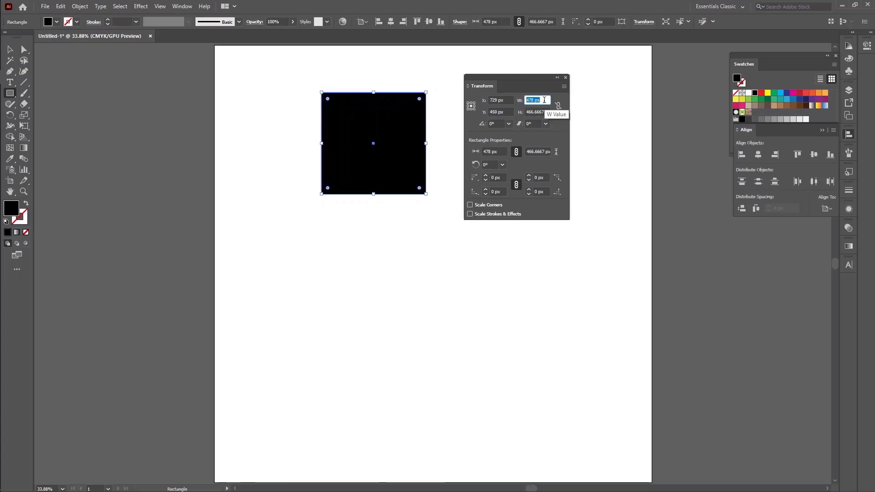
scroll(544, 99, "up", 20)
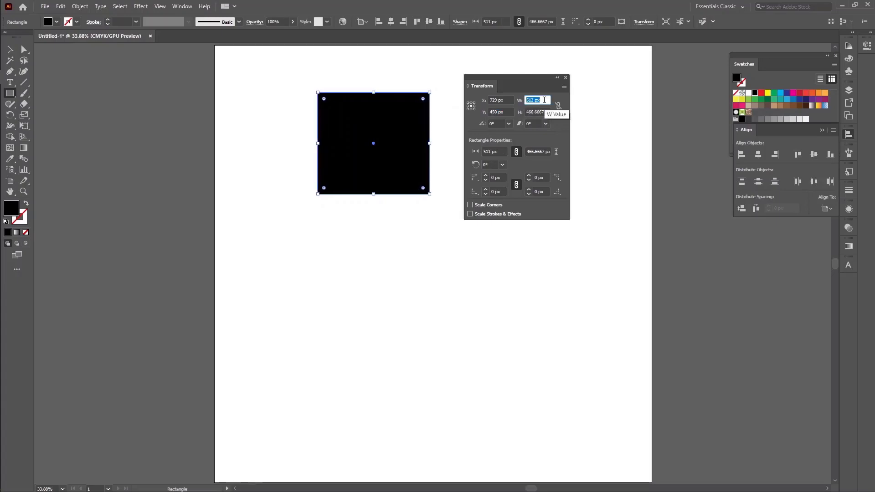
scroll(544, 100, "up", 20)
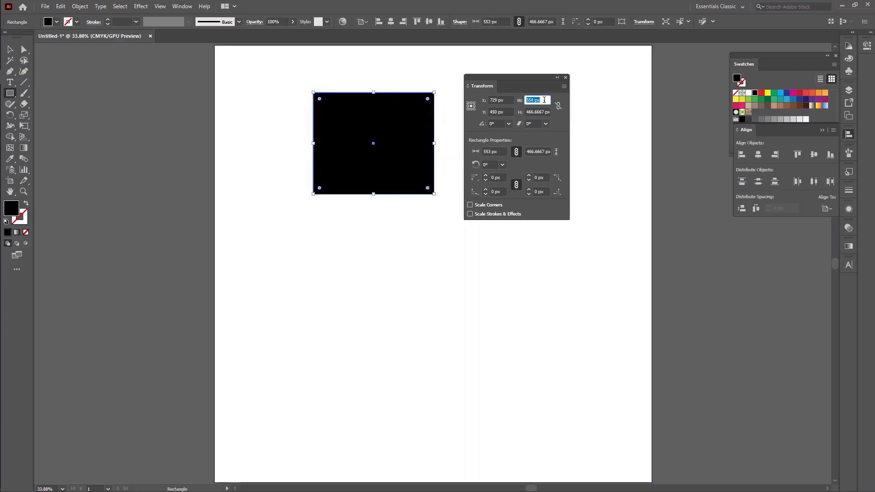
Step: Reduce only the black rectangle's height to 433 px
left_click(546, 112)
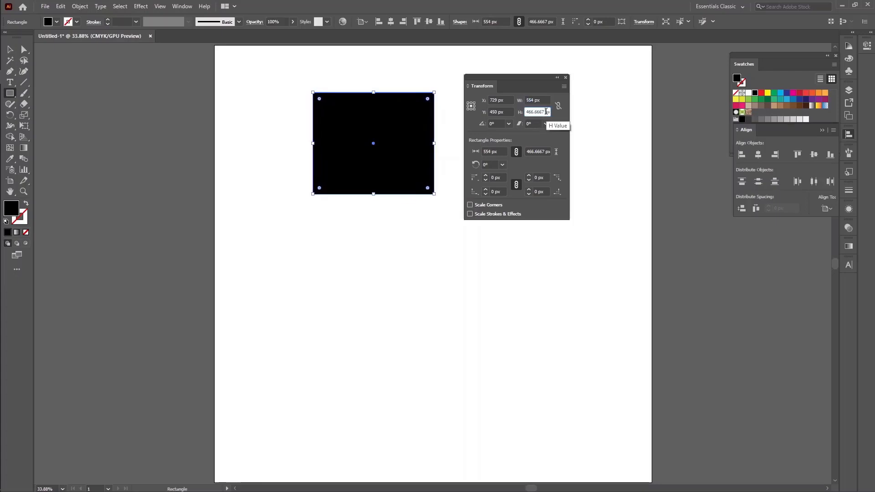
scroll(545, 112, "down", 20)
scroll(545, 112, "down", 7)
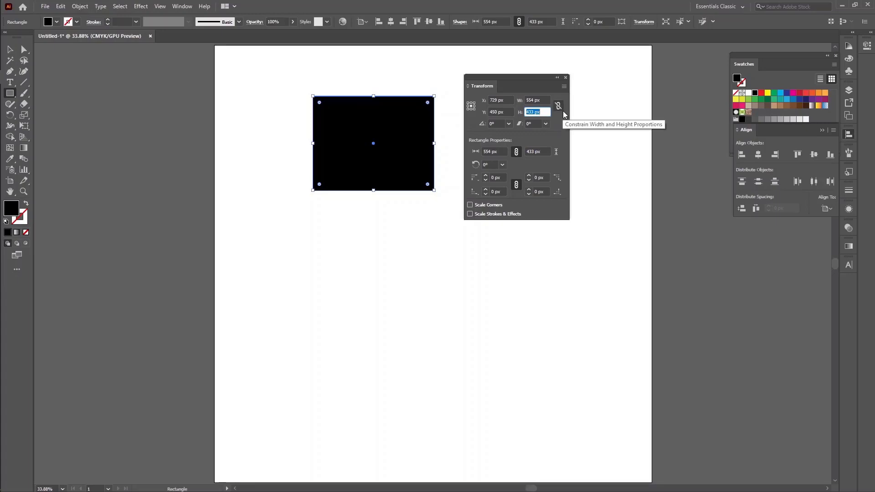
Step: Constrain the width and height proportions and scale the rectangle up to a width of 682 px
left_click(558, 108)
left_click(539, 99)
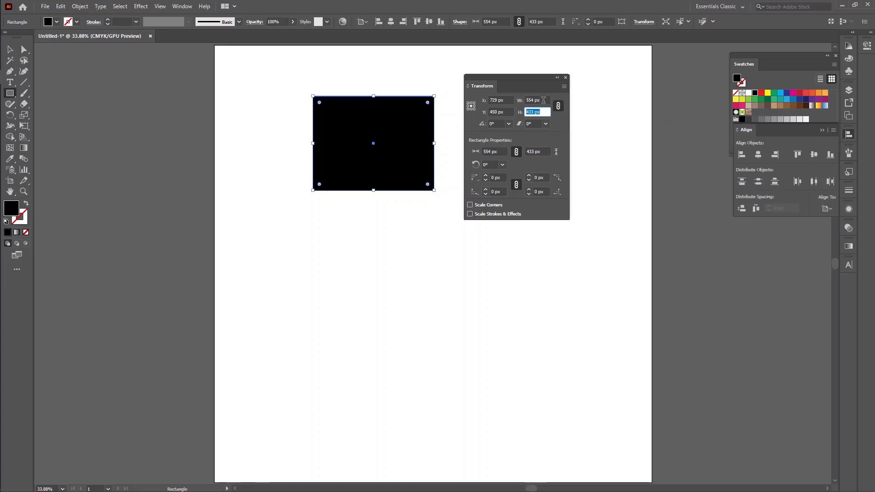
scroll(543, 100, "up", 13)
scroll(544, 100, "up", 14)
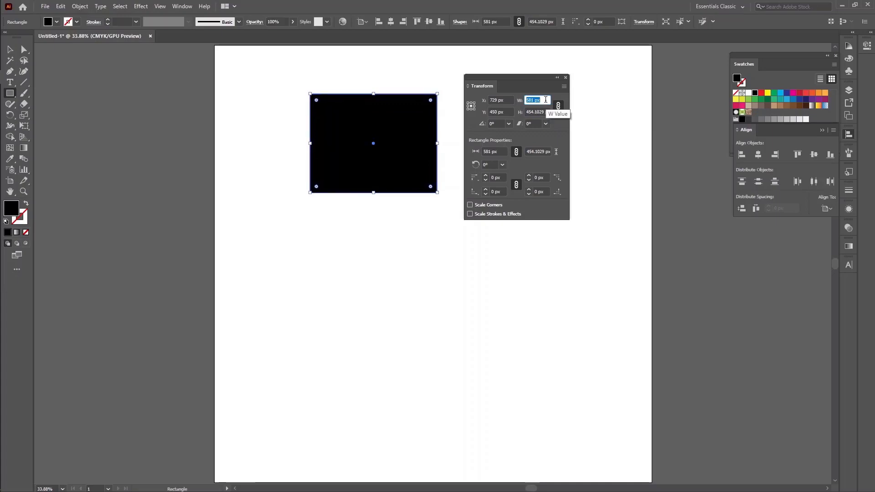
scroll(546, 100, "up", 20)
scroll(544, 100, "up", 20)
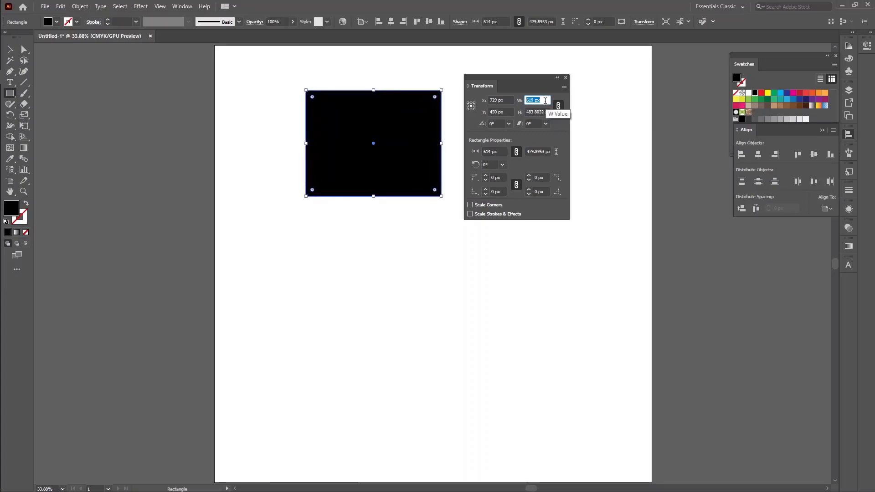
scroll(543, 100, "up", 20)
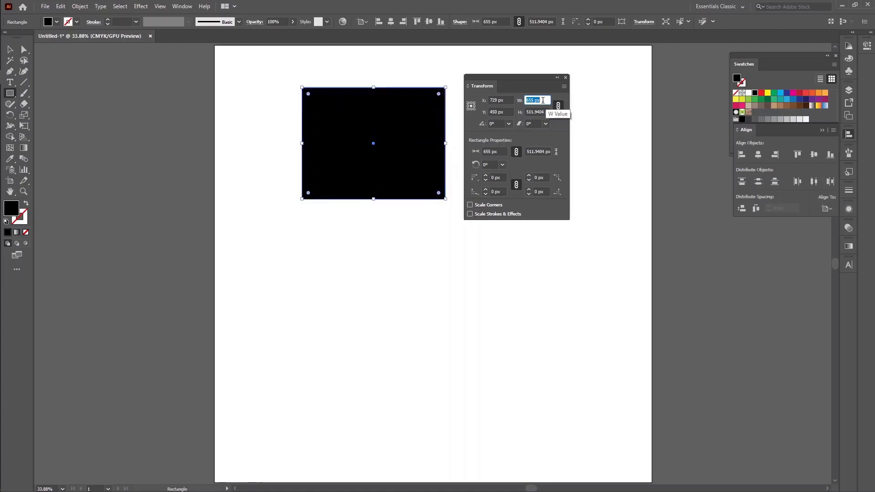
scroll(542, 100, "up", 1)
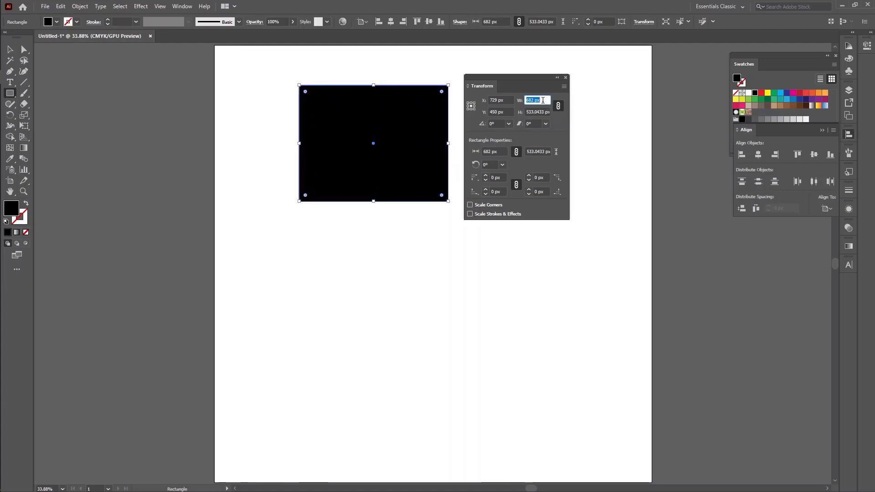
Step: Release the width and height constraint and narrow the rectangle to a width of 620 px
left_click(558, 106)
key("Tab")
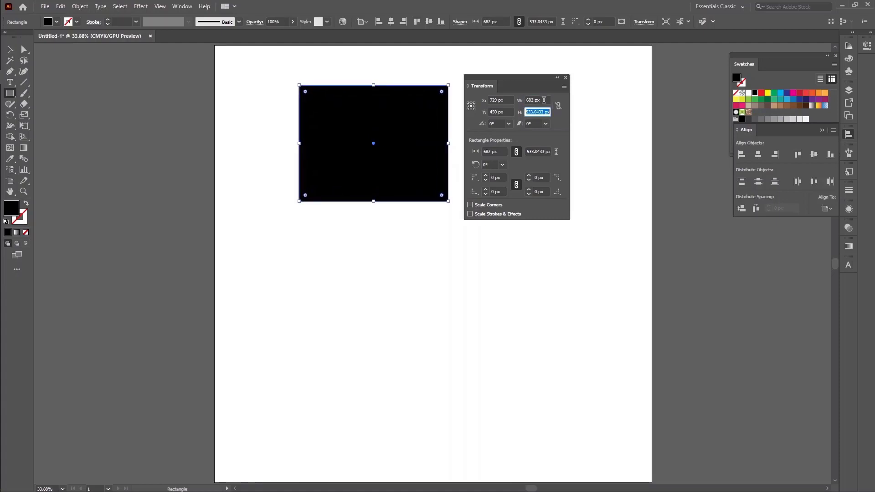
left_click(544, 100)
scroll(544, 101, "down", 20)
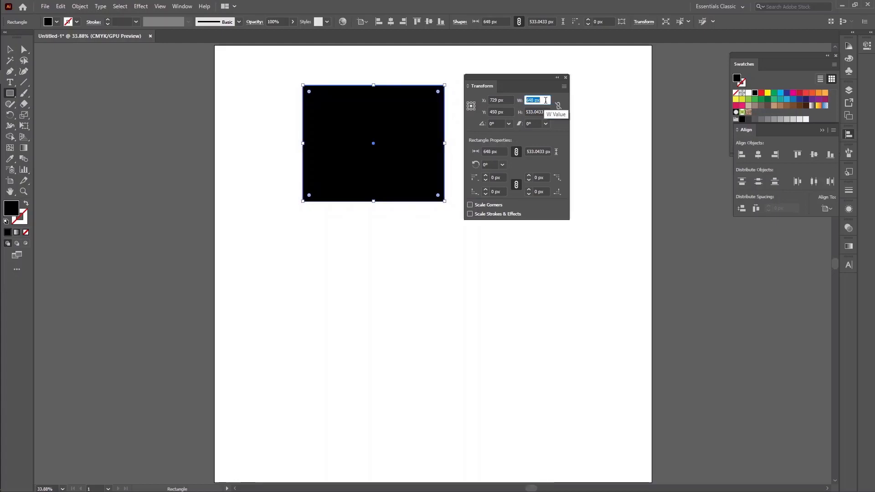
scroll(545, 101, "down", 20)
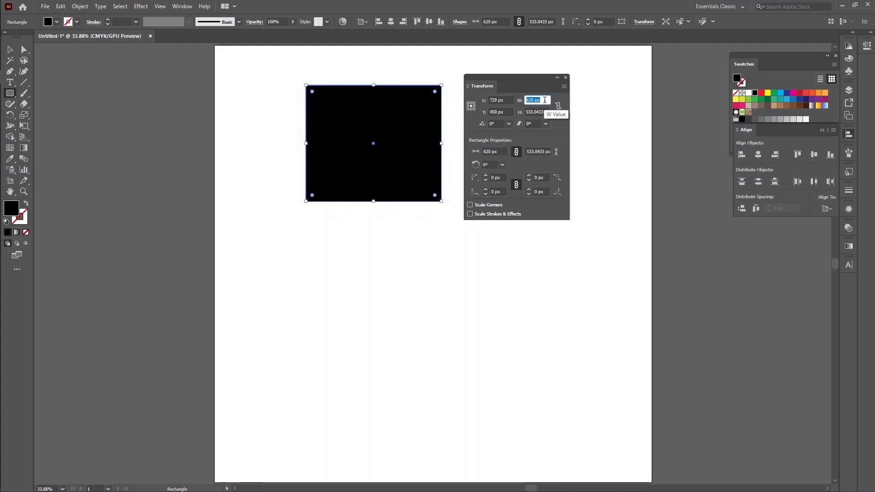
key("Tab")
Step: Constrain the proportions again and enlarge the rectangle to a width of 659 px
left_click(558, 106)
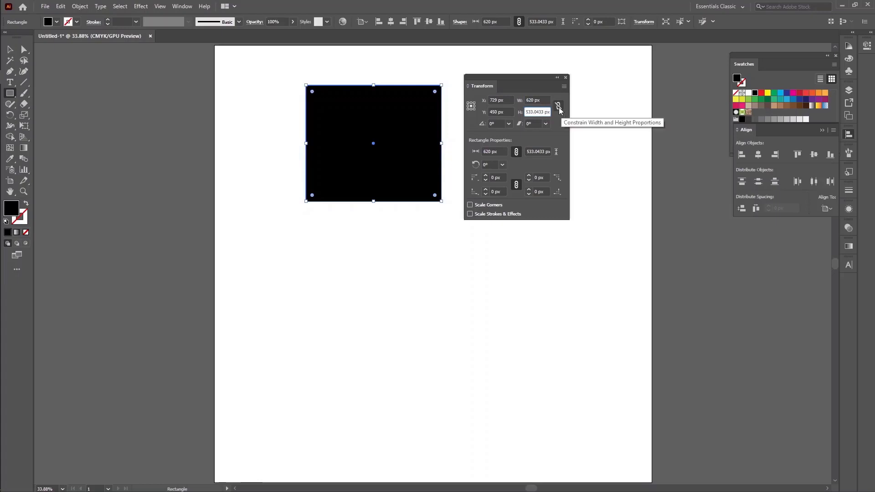
left_click(539, 99)
scroll(540, 103, "up", 20)
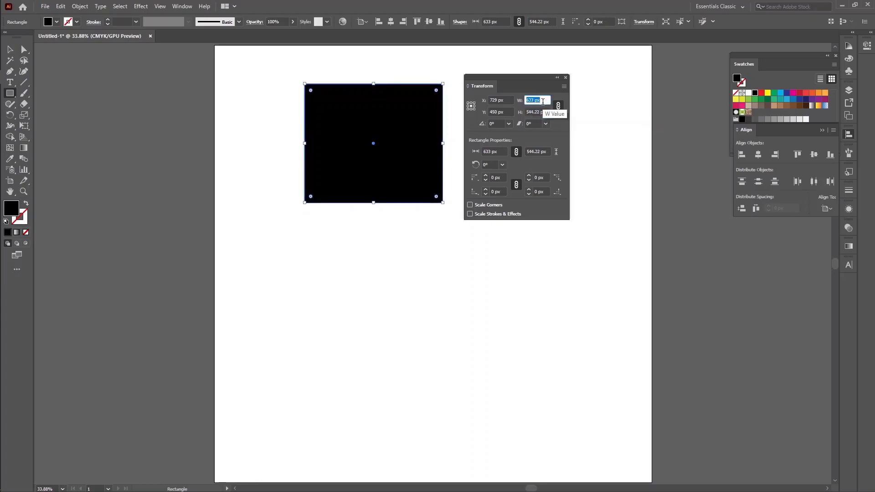
scroll(542, 107, "up", 18)
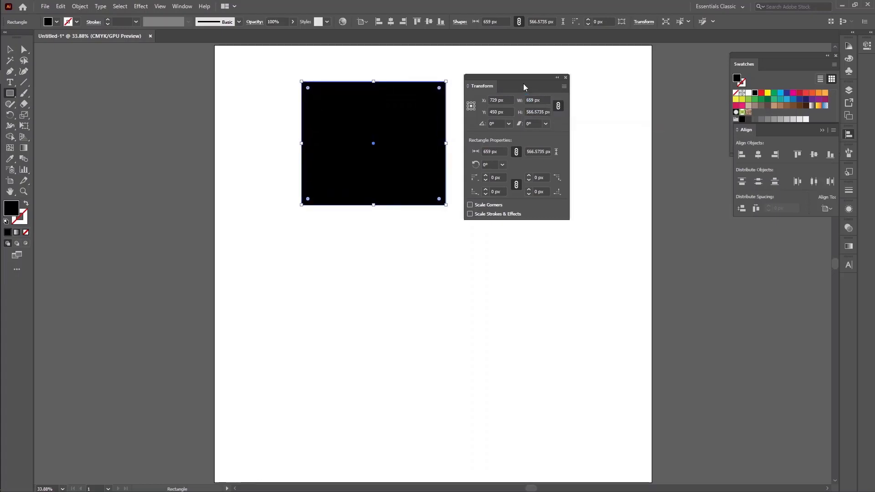
Step: Move the Transform panel farther from the rectangle and scale the rectangle proportionally to a width of 692 px
left_click_drag(523, 83, 623, 86)
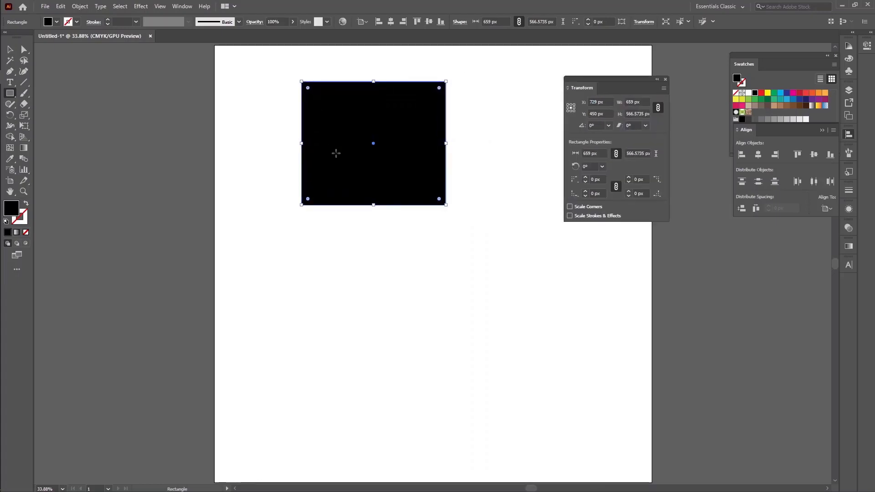
left_click(647, 102)
scroll(646, 102, "up", 20)
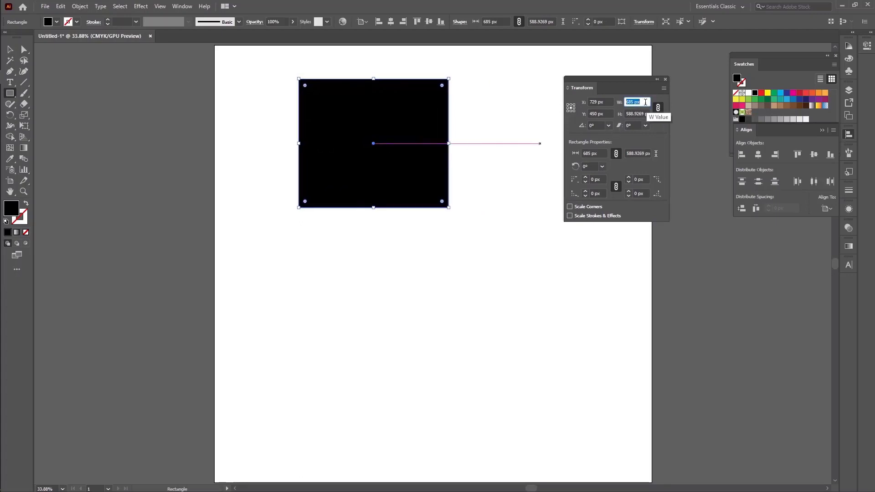
scroll(646, 102, "up", 7)
Step: Bring the Transform panel closer to the rectangle and scale the rectangle proportionally to a width of 711 px
left_click_drag(639, 83, 566, 80)
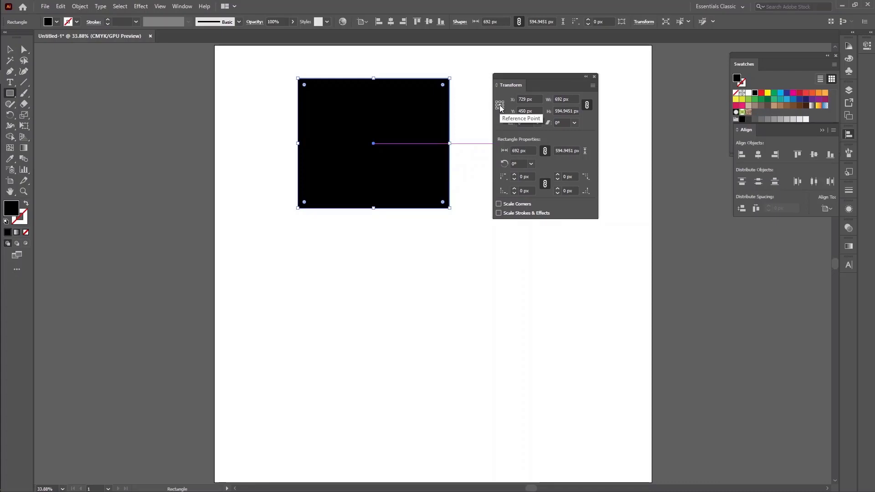
left_click(570, 100)
scroll(569, 99, "up", 19)
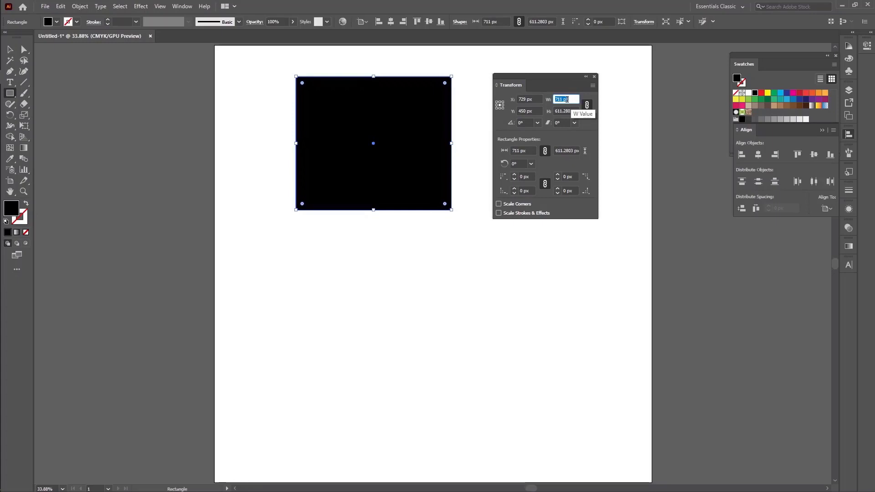
Step: Set the reference point to the rectangle's top-right corner and scale it proportionally to a width of 730 px
left_click(497, 102)
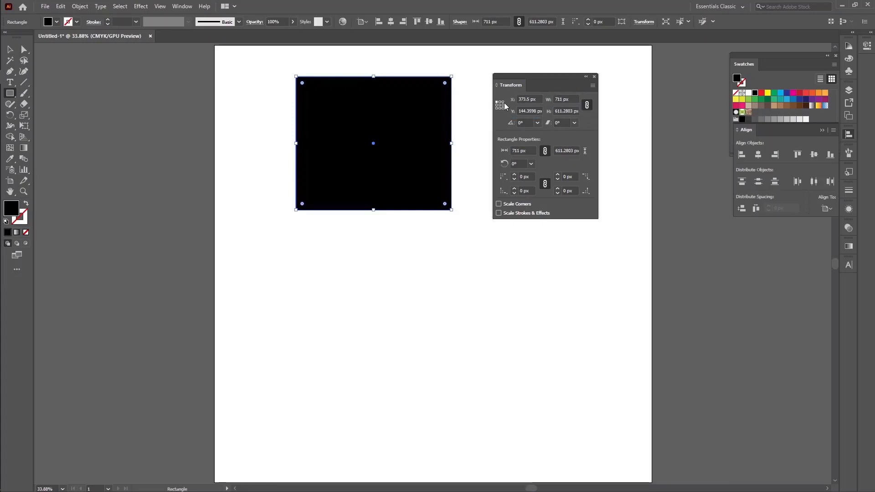
left_click(503, 103)
left_click(572, 99)
type("730")
key("Return")
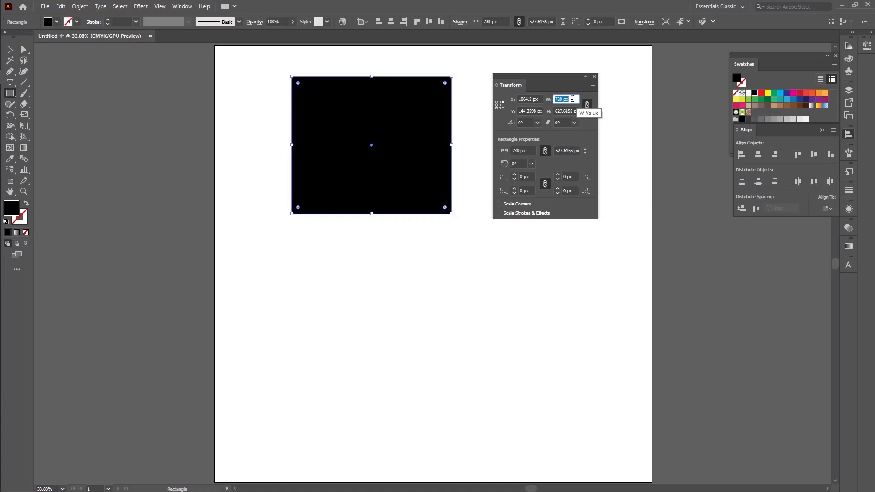
Step: Enlarge the rectangle proportionally from its top-right reference point in small increments to a width of 775 px
key("Up")
key("Up")
key("Up")
key("Up")
key("Up")
key("Up")
key("Up")
key("Up")
key("Up")
key("Up")
key("Up")
key("Up")
key("Up")
key("Up")
key("Up")
key("Up")
key("Up")
key("Up")
key("Up")
key("Up")
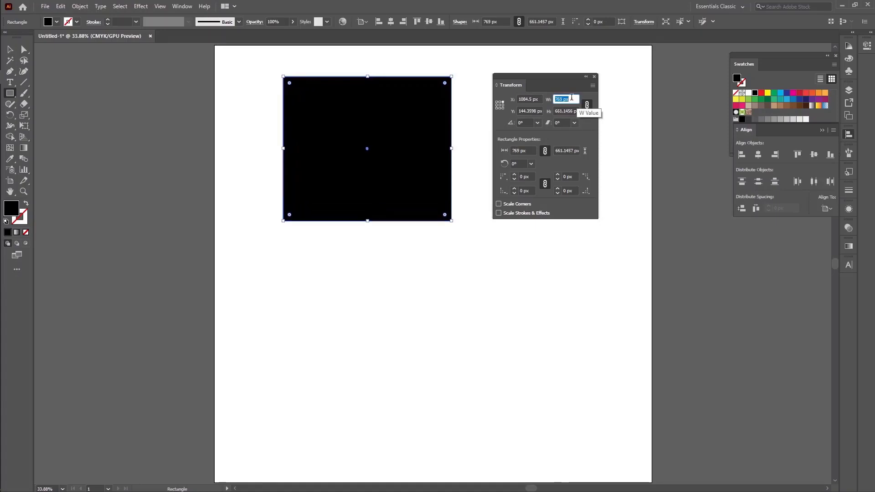
key("Up")
key("Up")
key("Up")
key("Up")
key("Up")
key("Up")
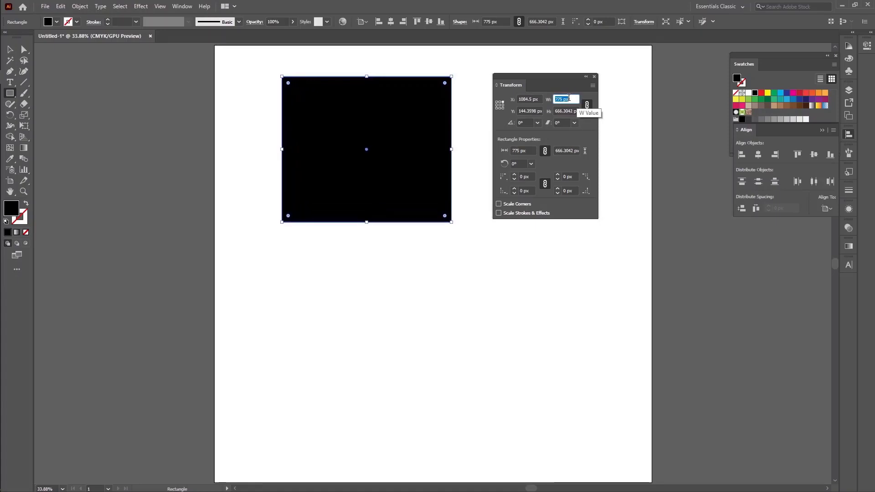
Step: Change the reference point to the bottom-left corner and shrink the rectangle proportionally in small increments to a width of 593 px
left_click(497, 108)
left_click(576, 99)
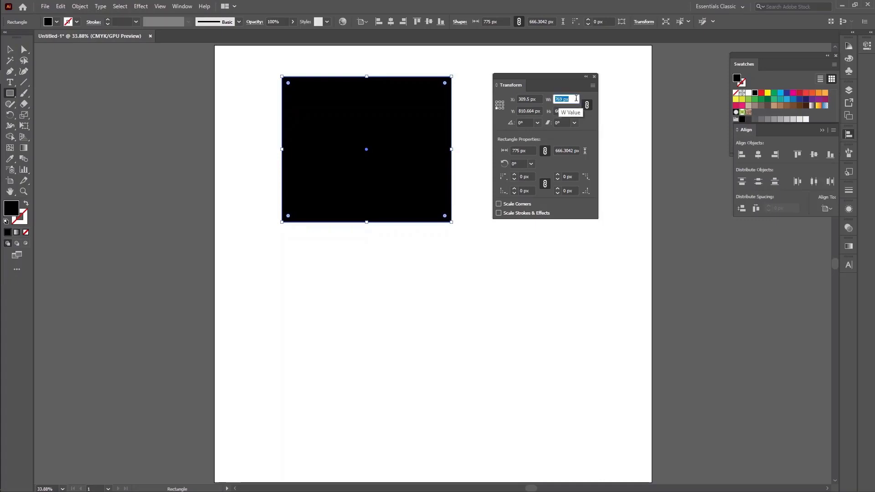
key("Down")
key("Down")
key("Down")
key("Down")
key("Down")
key("Down")
key("Down")
key("Down")
key("Down")
key("Down")
key("Down")
key("Down")
key("Down")
key("Down")
key("Down")
key("Down")
key("Down")
key("Down")
key("Down")
key("Down")
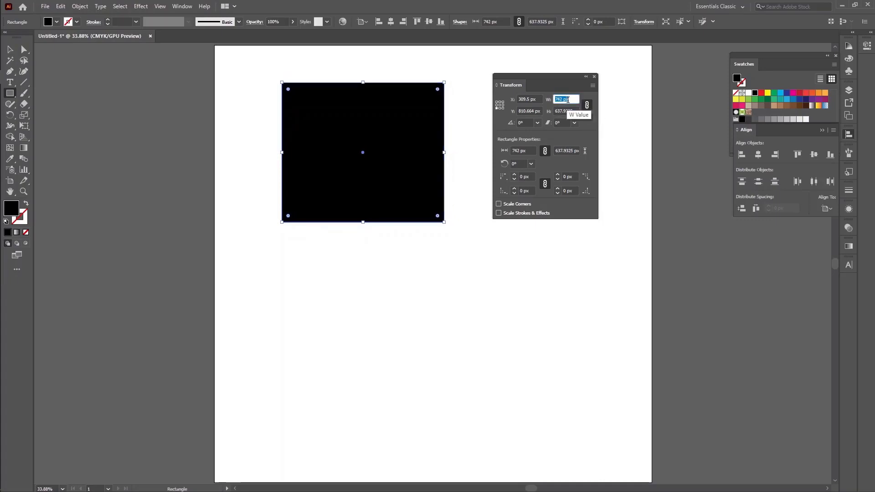
key("Down")
key("Down")
key("Down")
key("Down")
key("Down")
key("Down")
key("Down")
key("Down")
key("Down")
key("Down")
key("Down")
key("Down")
key("Down")
key("Down")
key("Down")
key("Down")
key("Down")
key("Down")
key("Down")
key("Down")
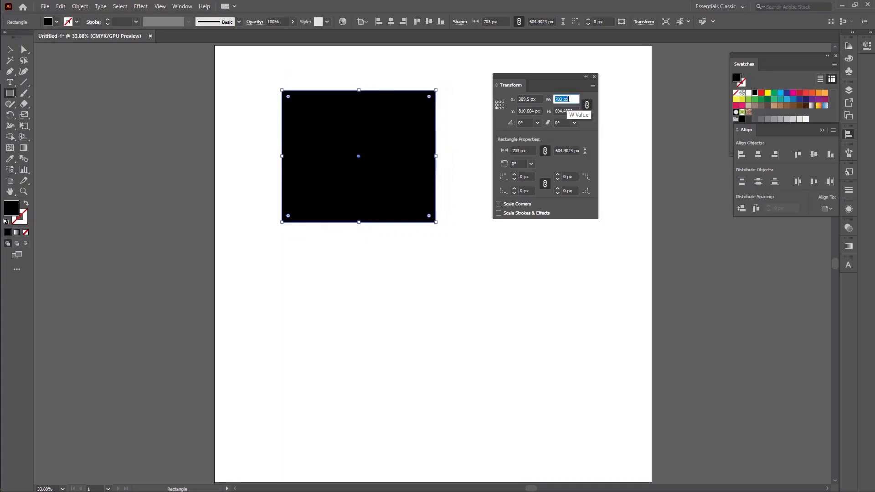
key("Down")
key("Down")
key("Down")
key("Down")
key("Down")
key("Down")
key("Down")
key("Down")
key("Down")
key("Down")
key("Down")
key("Down")
key("Down")
key("Down")
key("Down")
key("Down")
key("Down")
key("Down")
key("Down")
key("Down")
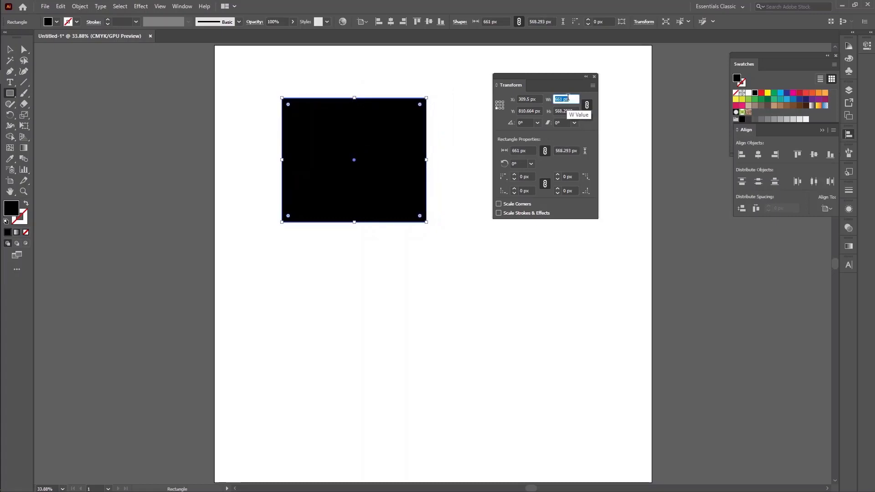
key("Down")
key("Down")
key("Down")
key("Down")
key("Down")
key("Down")
key("Down")
key("Down")
key("Down")
key("Down")
key("Down")
key("Down")
key("Down")
key("Down")
key("Down")
key("Down")
key("Down")
key("Down")
key("Down")
key("Down")
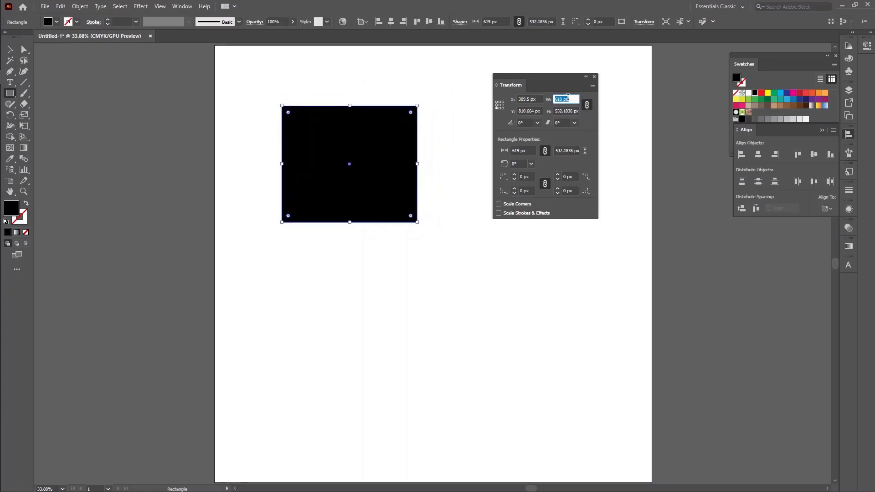
key("Down")
key("Down")
key("Down")
key("Down")
key("Down")
key("Down")
key("Down")
key("Down")
key("Down")
key("Down")
key("Down")
key("Down")
key("Down")
key("Down")
key("Down")
key("Down")
key("Down")
key("Down")
key("Down")
key("Down")
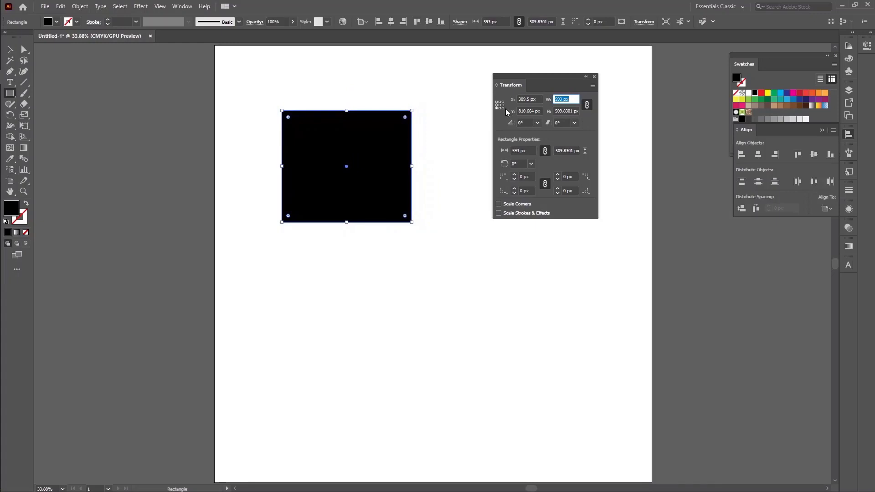
Step: Change the reference point to the bottom-right corner and enlarge the rectangle proportionally in small increments to a width of 633 px
left_click(575, 98)
key("Up")
key("Up")
key("Up")
key("Up")
key("Up")
key("Up")
key("Up")
key("Up")
key("Up")
key("Up")
key("Up")
key("Up")
key("Up")
key("Up")
key("Up")
key("Up")
key("Up")
key("Up")
key("Up")
key("Up")
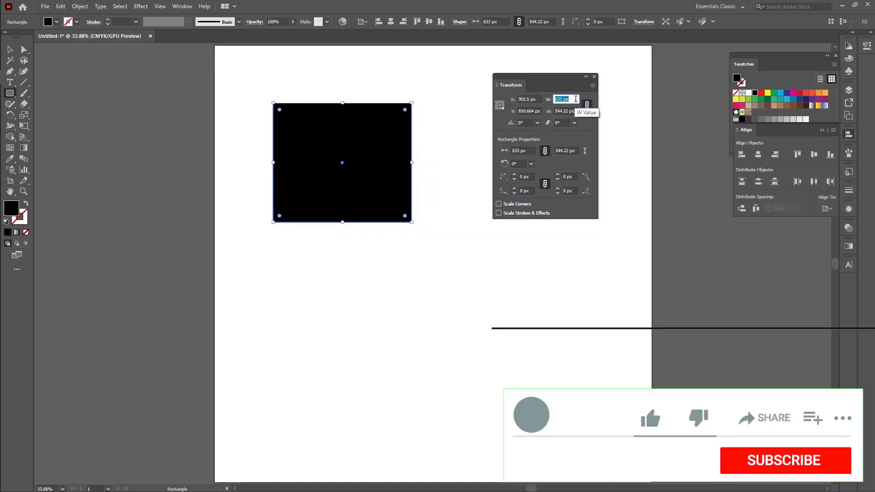
Step: Enlarge the rectangle proportionally from its bottom-right reference point in small increments to a width of 698 px
key("Up")
key("Up")
key("Up")
key("Up")
key("Up")
key("Up")
key("Up")
key("Up")
key("Up")
key("Up")
key("Up")
key("Up")
key("Up")
key("Up")
key("Up")
key("Up")
key("Up")
key("Up")
key("Up")
key("Up")
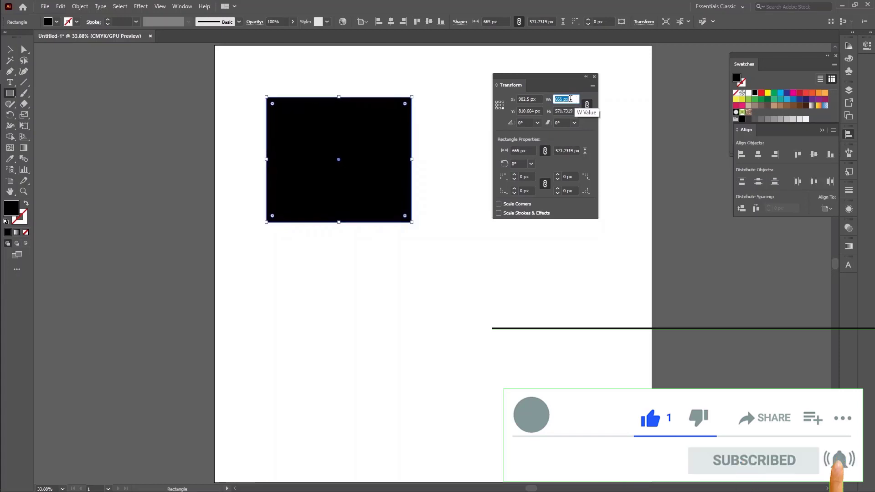
key("Up")
key("Up")
key("Up")
key("Up")
key("Up")
key("Up")
key("Up")
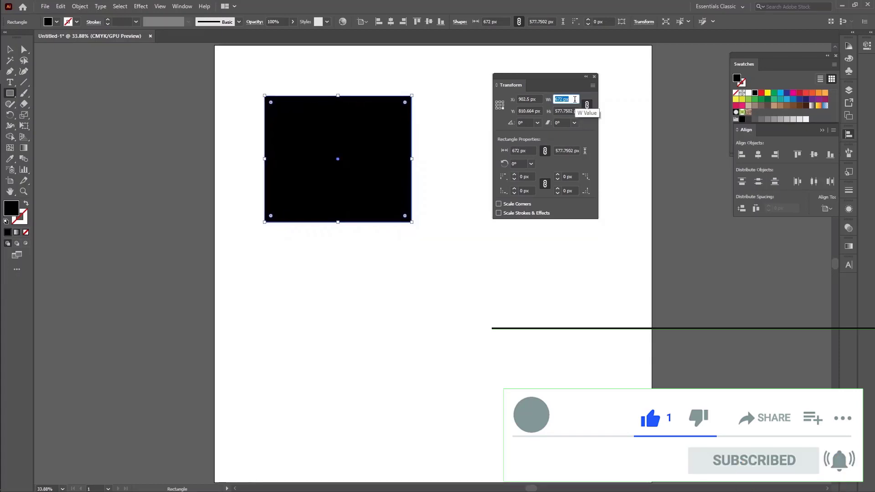
key("Up")
key("Up")
key("Up")
key("Up")
key("Up")
key("Up")
key("Up")
key("Up")
key("Up")
key("Up")
key("Up")
key("Up")
key("Up")
key("Up")
key("Up")
key("Up")
key("Up")
key("Up")
key("Up")
key("Up")
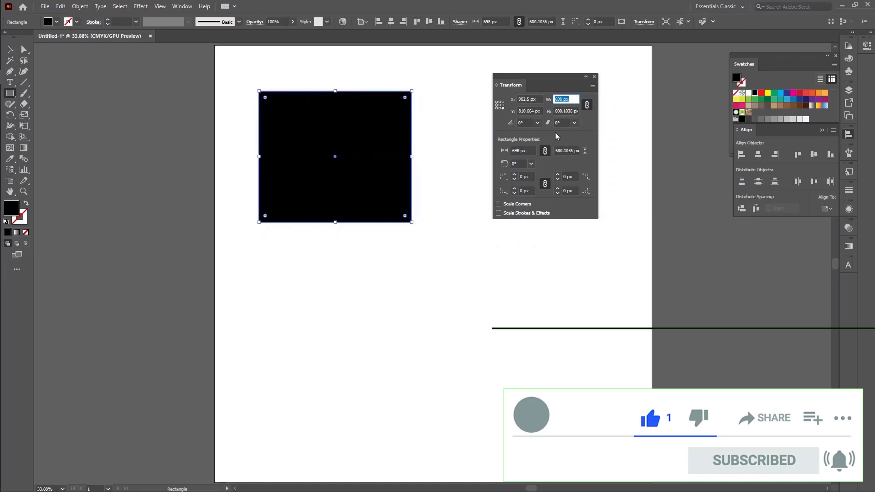
Step: Set the reference point to the rectangle's centre and rotate the rectangle to 30°
left_click(499, 105)
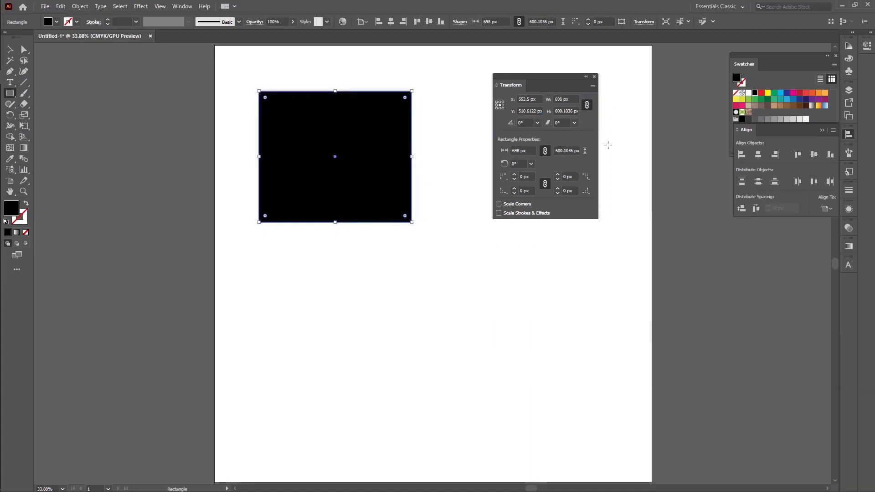
left_click(538, 123)
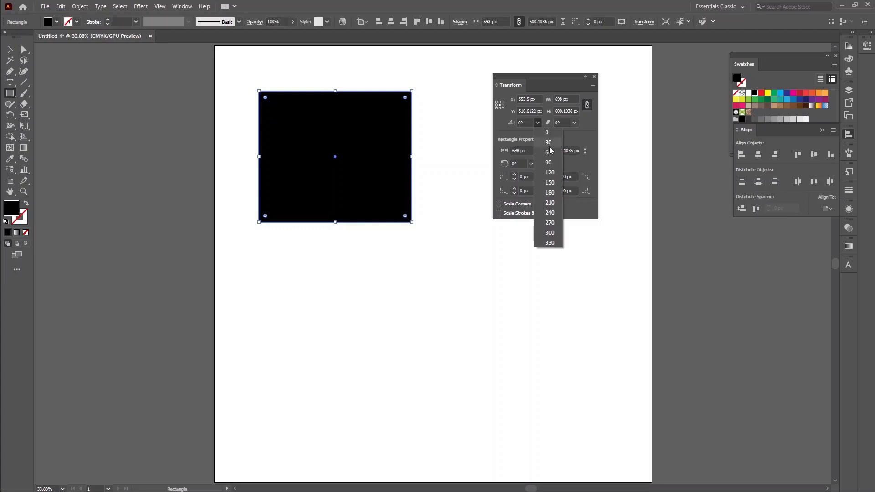
left_click(549, 143)
Step: Vary the rectangle's rotation in small increments in both directions around its centre, and reset the angle to 0°
left_click(530, 122)
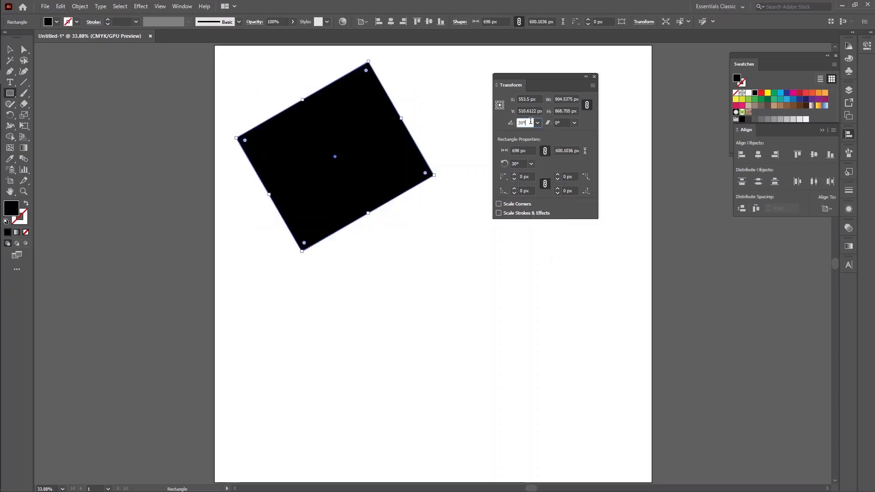
scroll(530, 121, "up", 20)
scroll(531, 122, "down", 20)
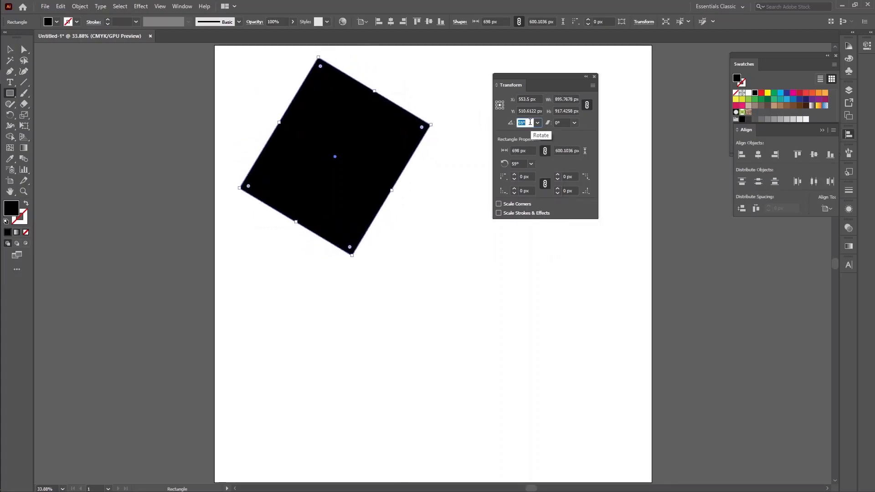
scroll(529, 123, "down", 20)
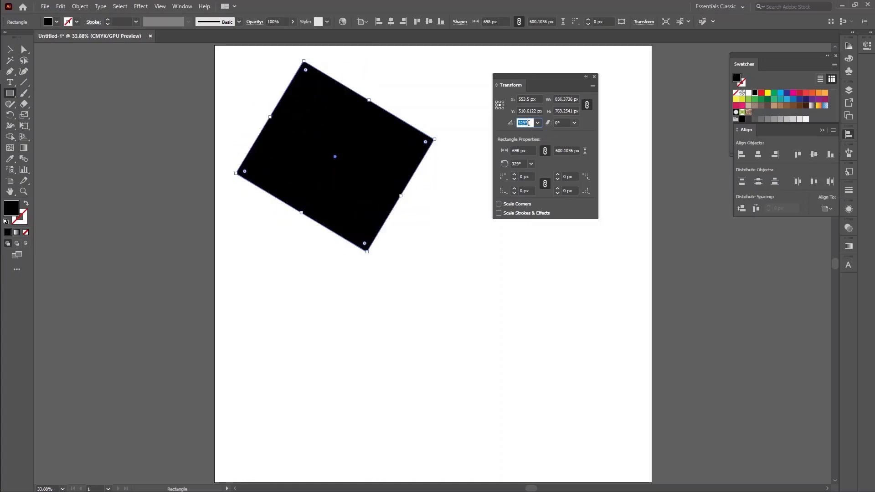
scroll(529, 123, "up", 5)
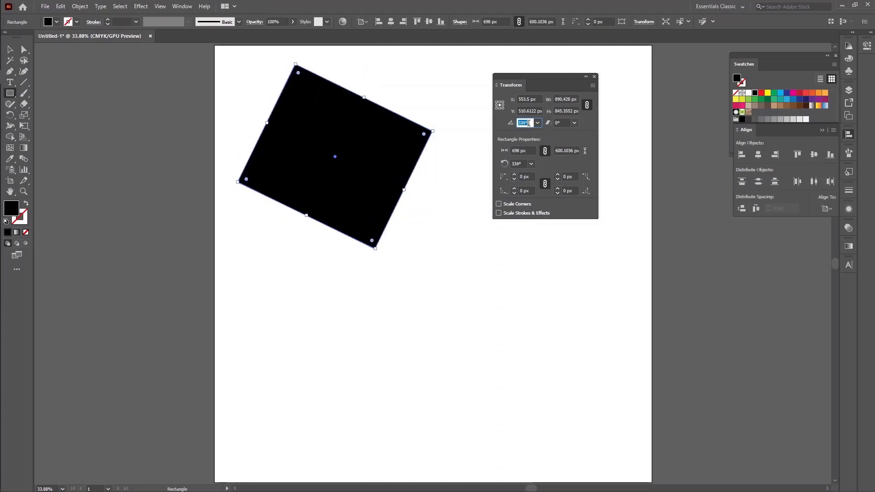
scroll(529, 123, "up", 20)
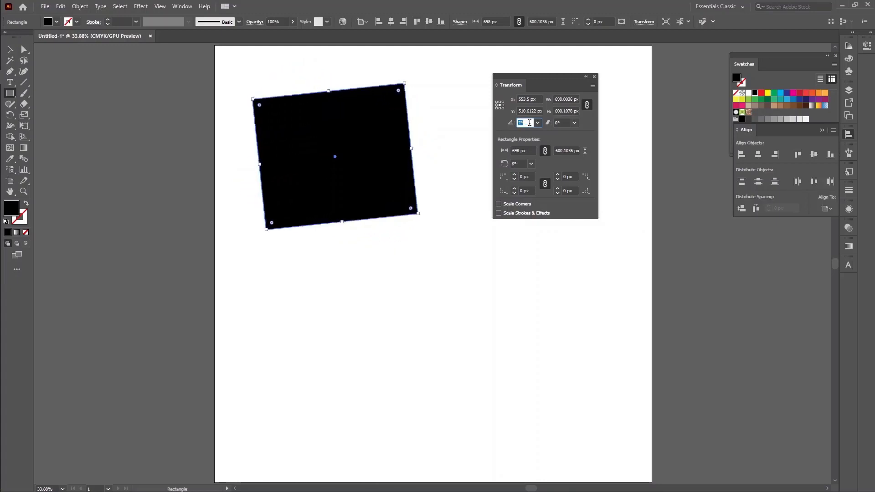
scroll(530, 122, "up", 15)
left_click(537, 122)
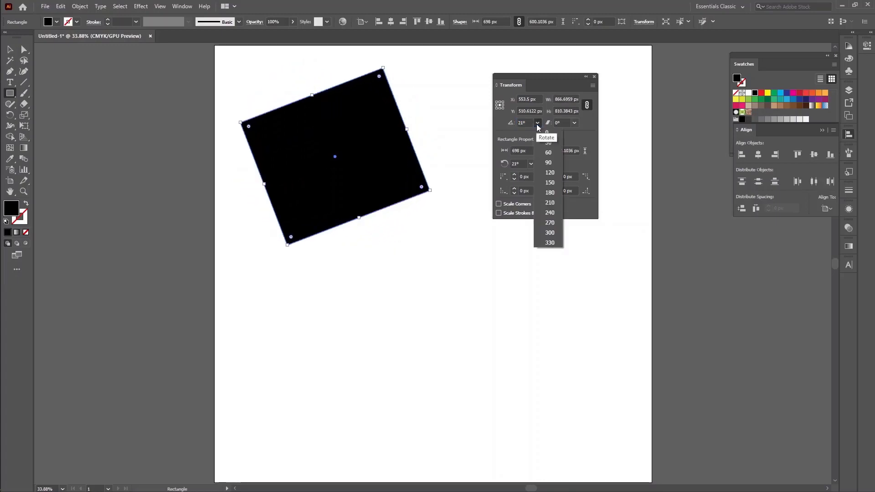
left_click(548, 134)
Step: Try shearing the rectangle by -45°, attempt to reset the shear to 0°, and undo the shear
left_click(574, 123)
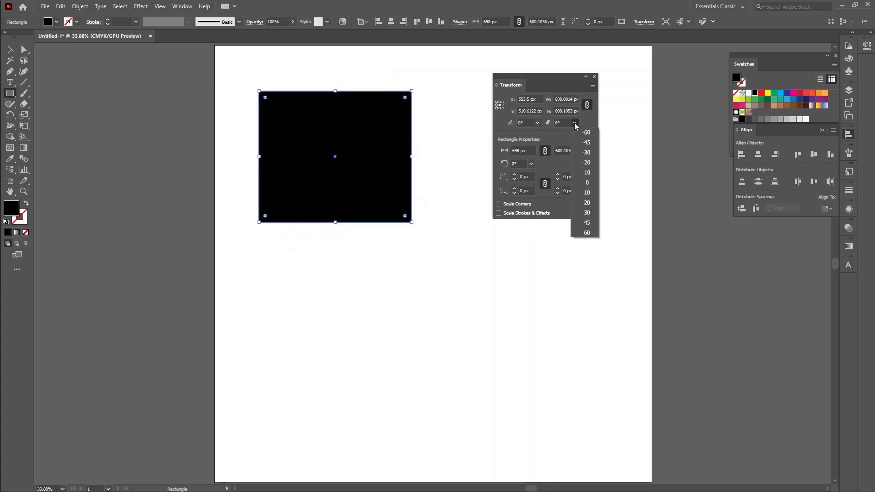
left_click(588, 139)
left_click(575, 123)
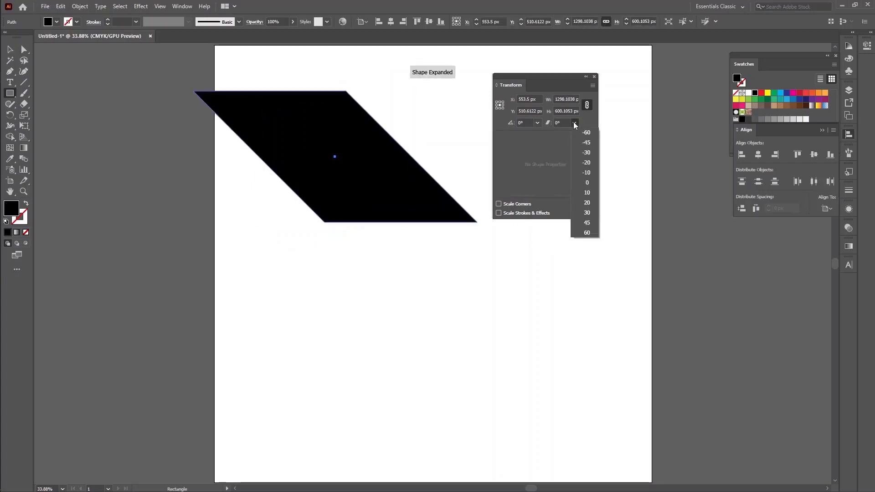
left_click(587, 183)
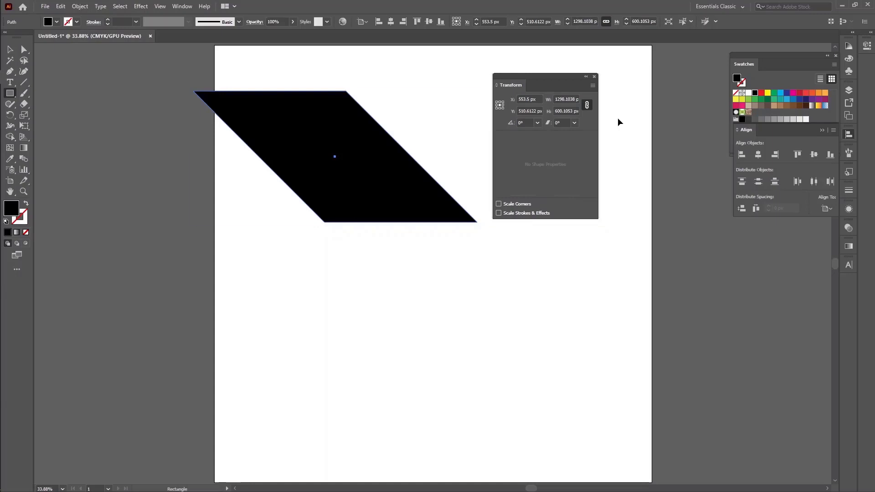
key("ctrl+z")
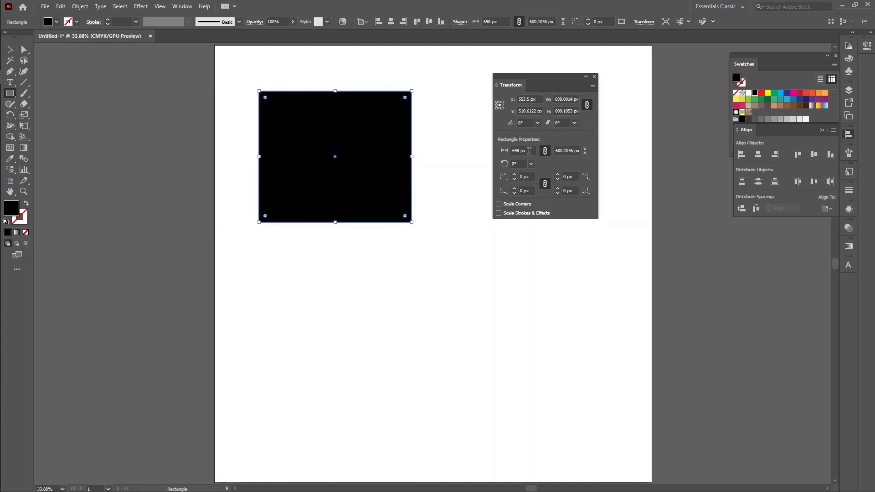
Step: Enlarge the rectangle proportionally through its rectangle properties to a width of 737 px
left_click(529, 152)
scroll(529, 152, "up", 13)
scroll(530, 151, "up", 20)
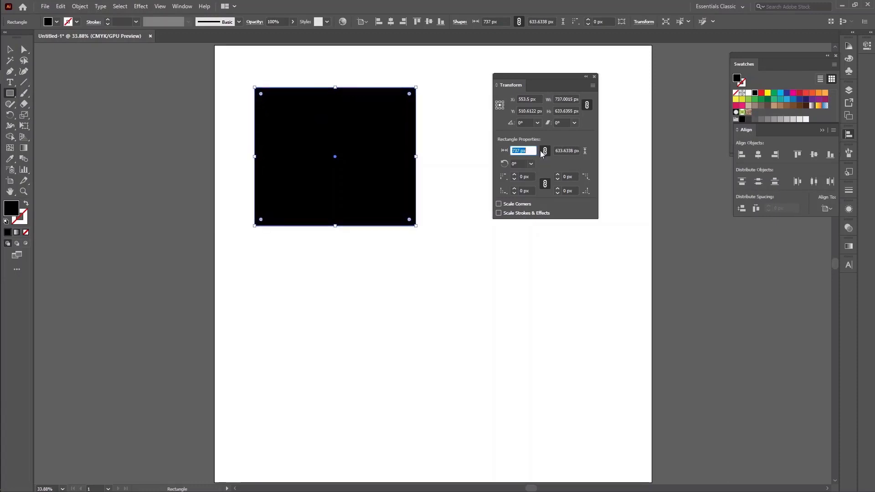
Step: Unlink width and height in the rectangle properties, widen the rectangle alone to 756 px, and link the proportions again
left_click(545, 151)
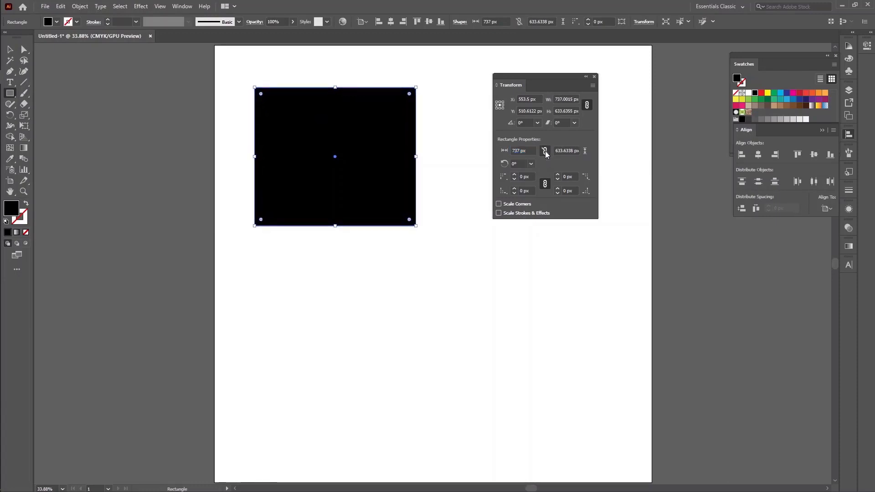
left_click(529, 151)
scroll(530, 151, "up", 7)
scroll(531, 151, "up", 12)
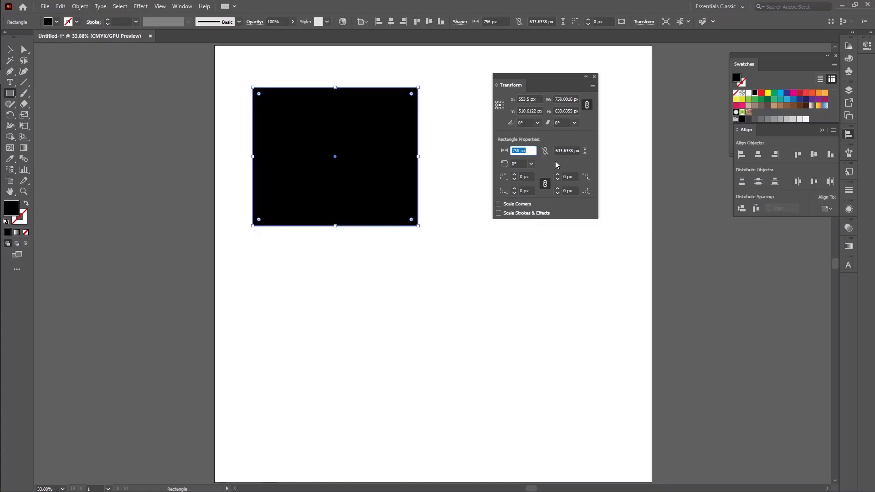
left_click(546, 152)
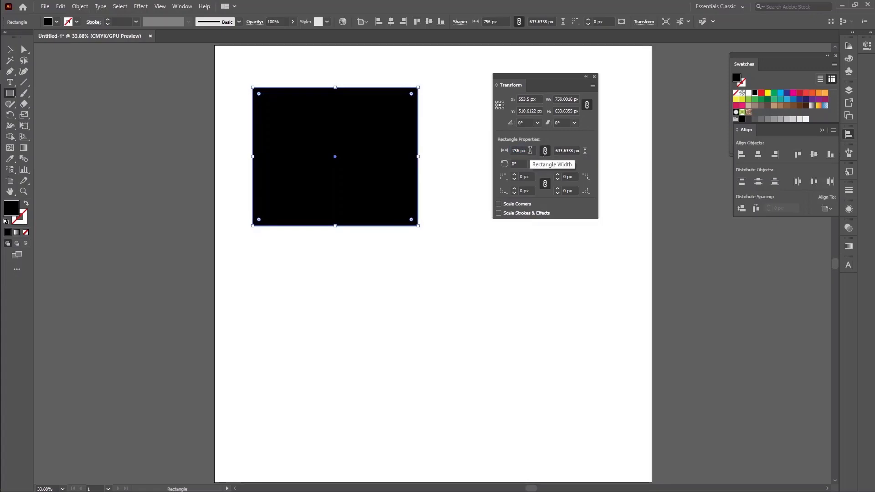
Step: Try a 30° angle in the rectangle properties and reset it to 0°
left_click(531, 165)
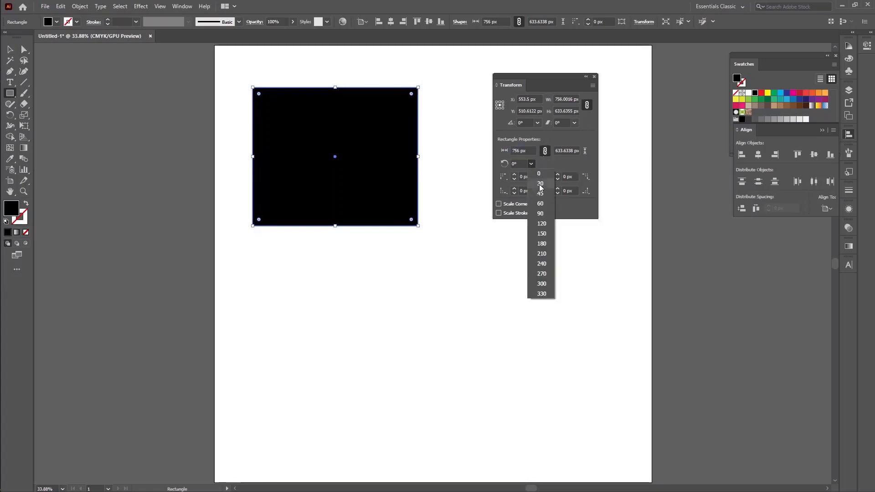
left_click(540, 184)
left_click(532, 165)
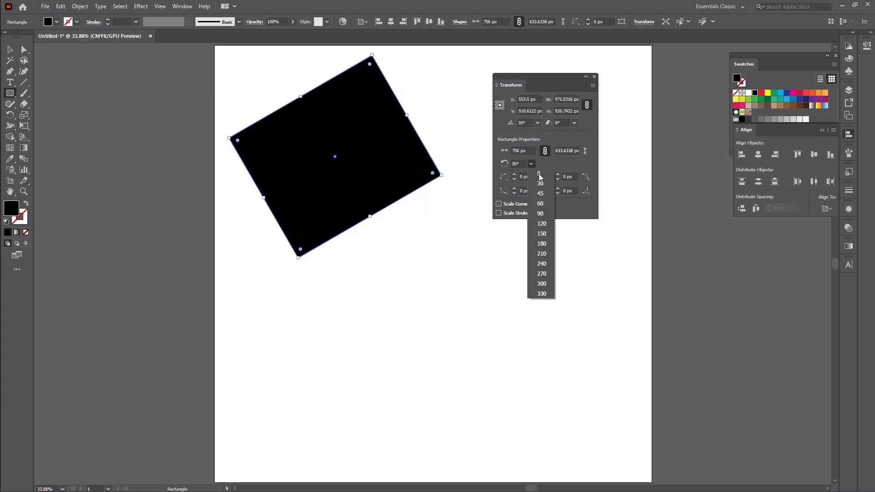
left_click(540, 176)
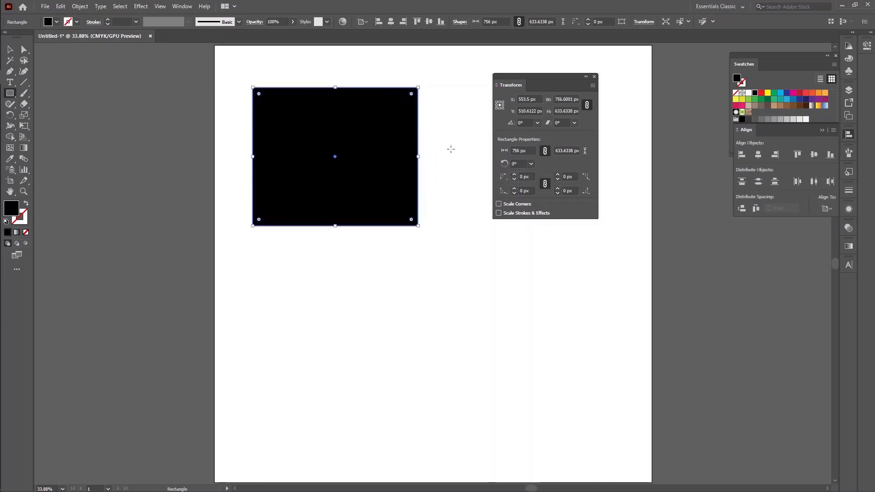
Step: Round all four linked corners of the rectangle to a radius of 58 px
left_click(516, 174)
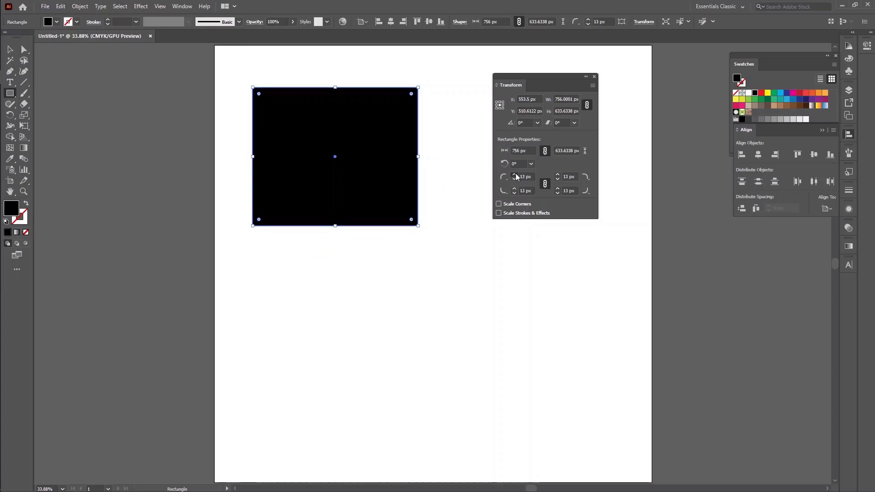
left_click(516, 175)
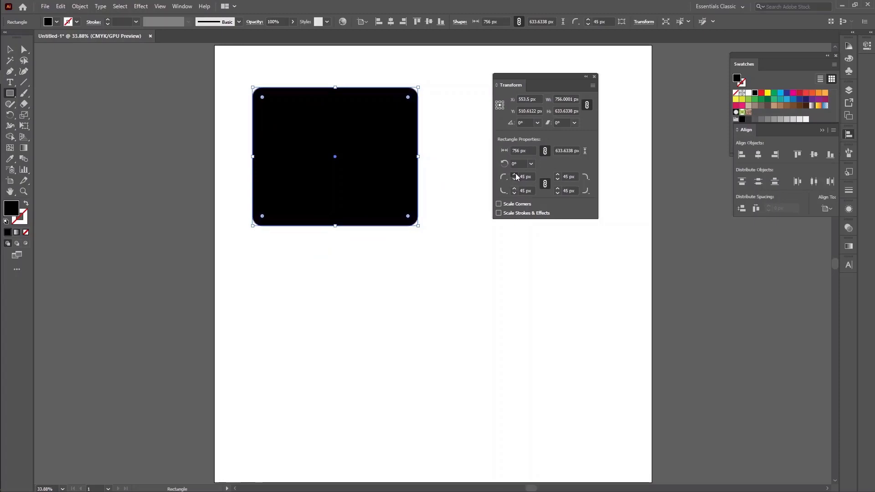
left_click(516, 174)
Step: Replace the rectangle with a black circle about 546 px in diameter, centred at about X 634 px, Y 701 px
key("v")
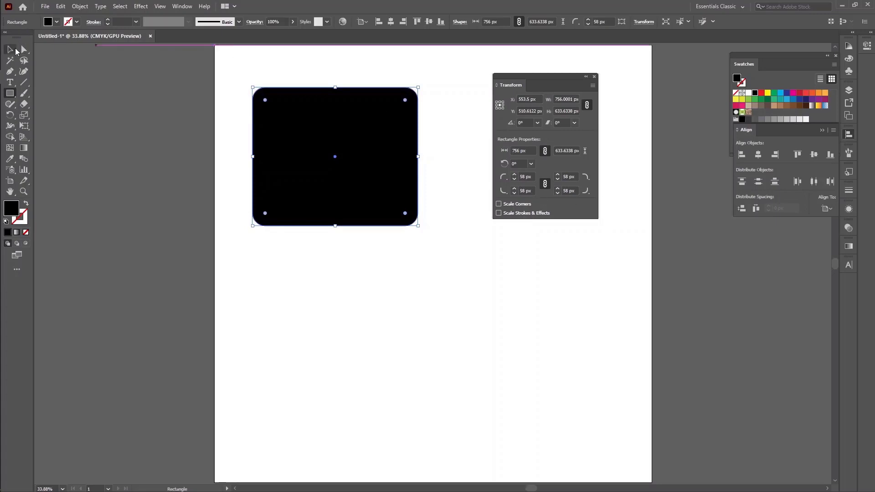
key("Delete")
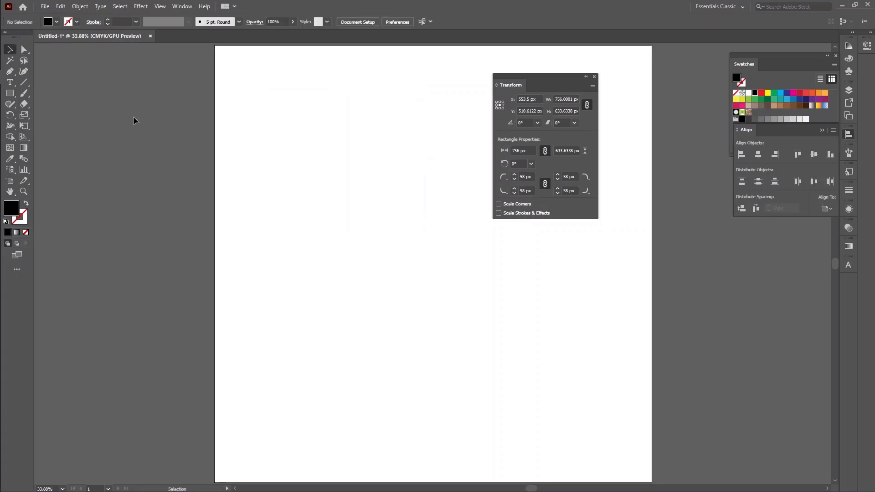
left_click(11, 95)
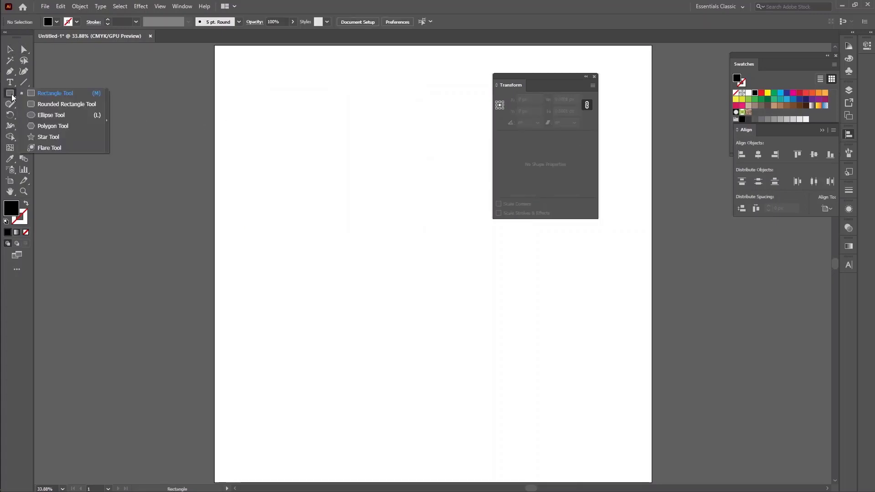
left_click(46, 115)
left_click_drag(306, 105, 365, 164)
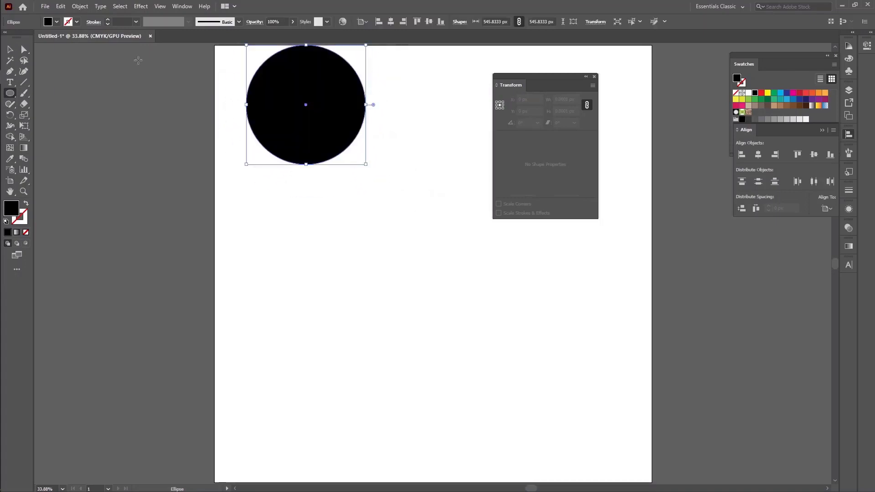
key("v")
left_click_drag(313, 93, 360, 186)
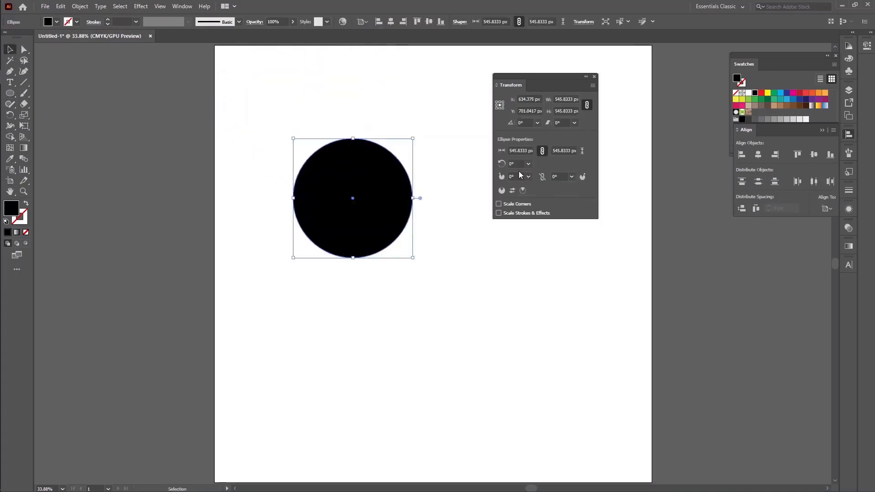
Step: Try a 30° angle in the circle's ellipse properties and reset it to 0°
left_click(529, 163)
left_click(538, 184)
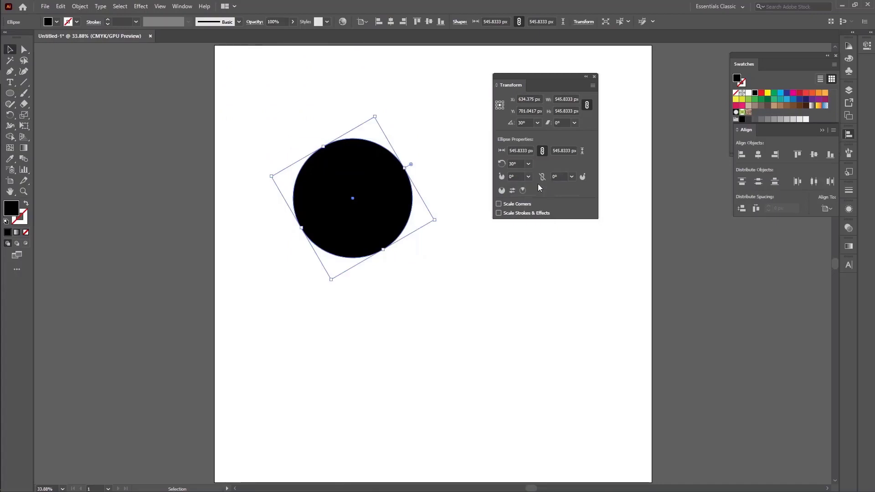
left_click(528, 164)
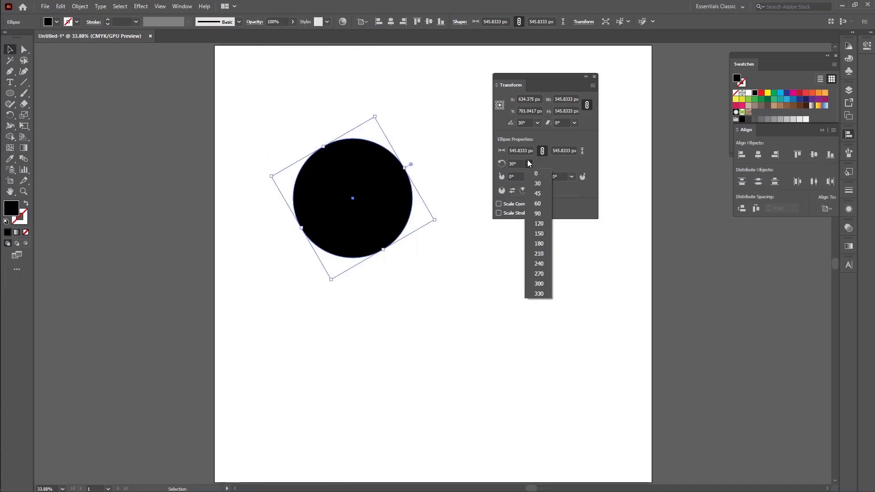
left_click(530, 175)
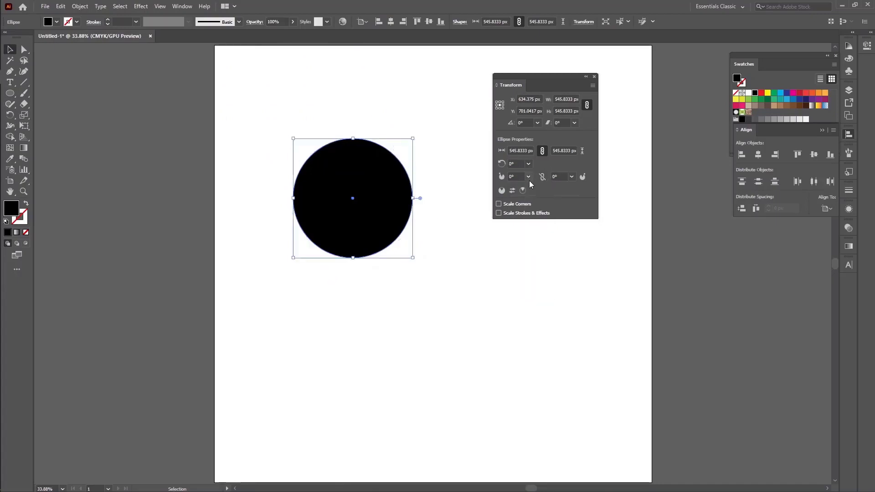
Step: Set the circle's pie start angle to 120°, and invert the pie twice to compare both slices
left_click(527, 177)
left_click(534, 240)
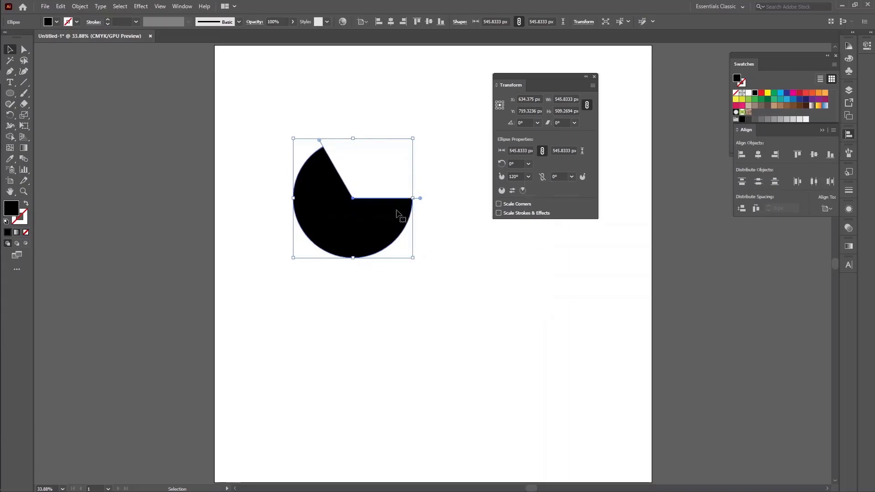
left_click(513, 191)
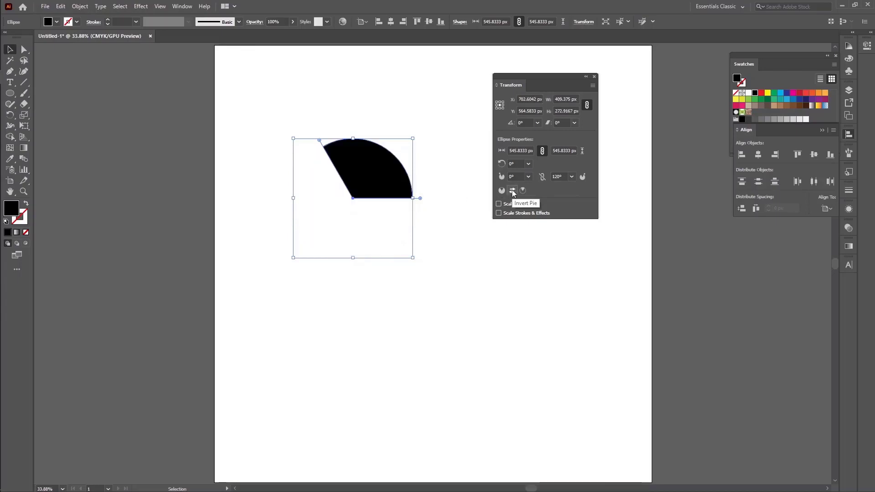
left_click(512, 191)
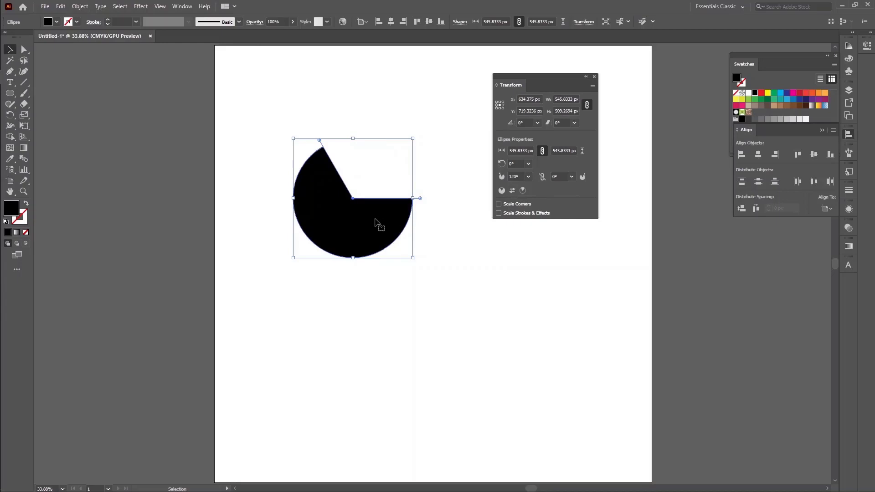
Step: Delete the black pie shape, close the Transform panel and draw a black rectangle about 979 × 679 px in its place
left_click_drag(365, 230, 404, 202)
left_click(595, 77)
key("Delete")
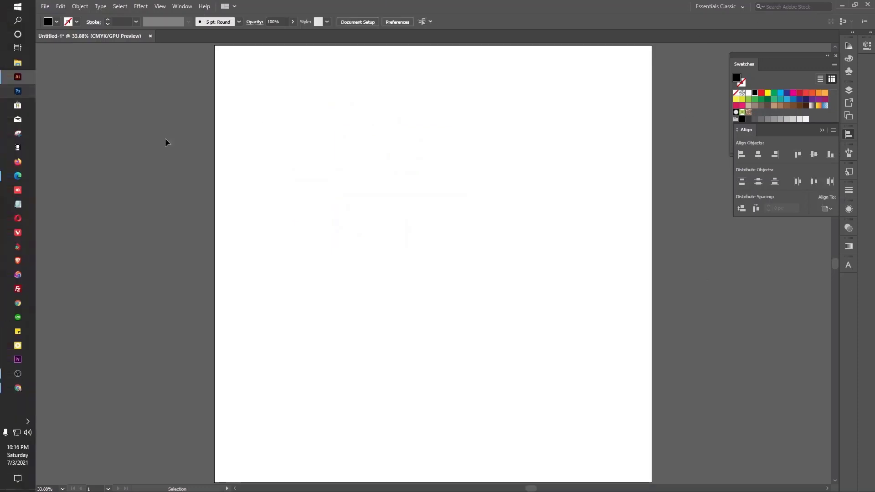
left_click_drag(8, 97, 42, 92)
left_click_drag(327, 145, 541, 293)
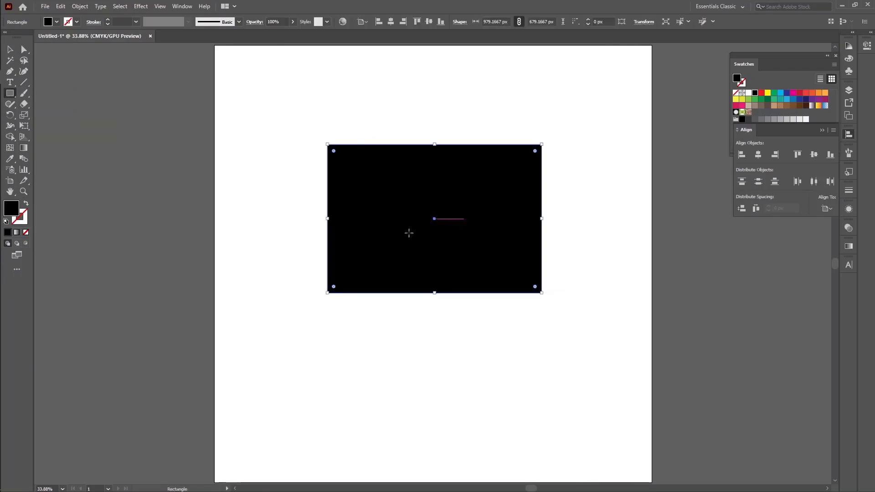
Step: Open Transform Each for the black rectangle and switch the preview off and on to compare it with the original
right_click(440, 200)
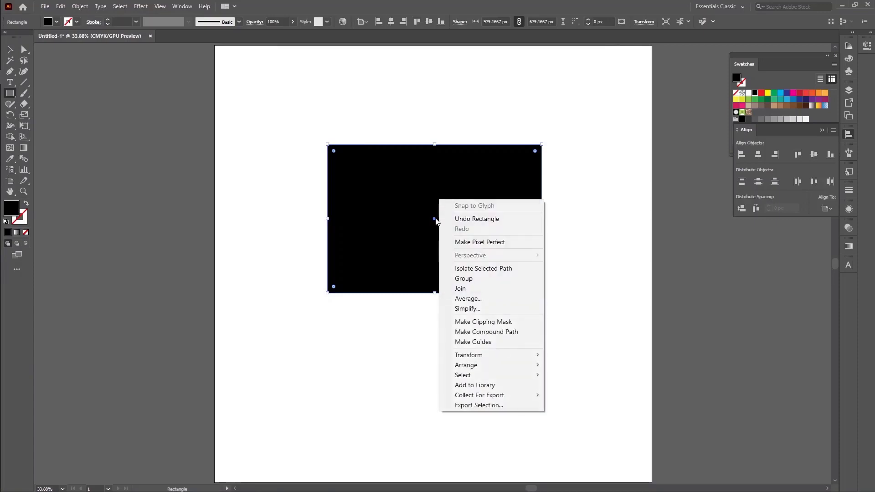
mouse_move(489, 354)
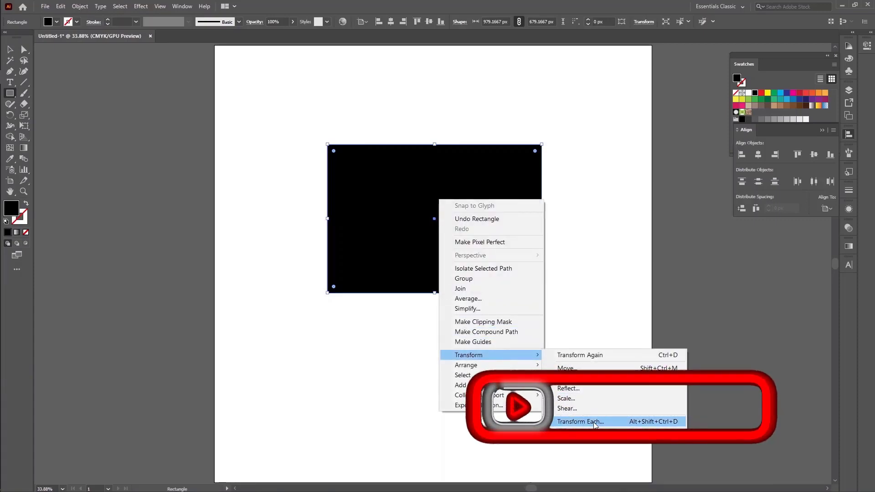
left_click(580, 422)
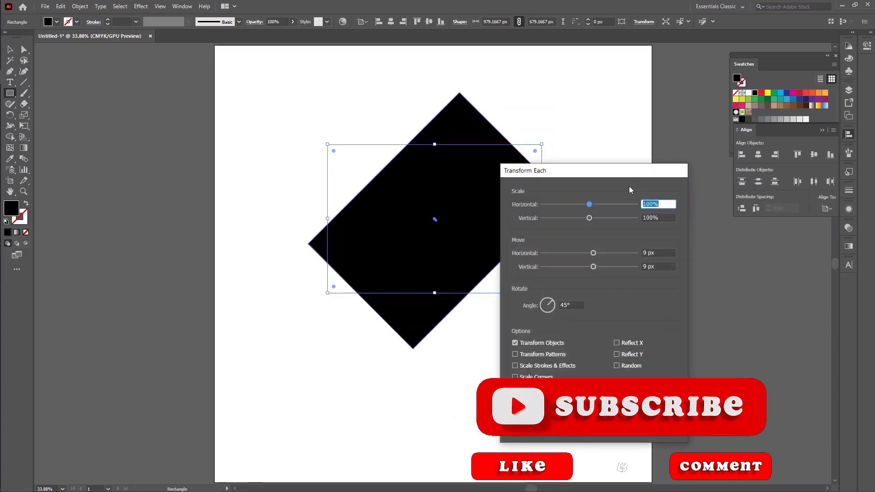
left_click_drag(638, 172, 706, 51)
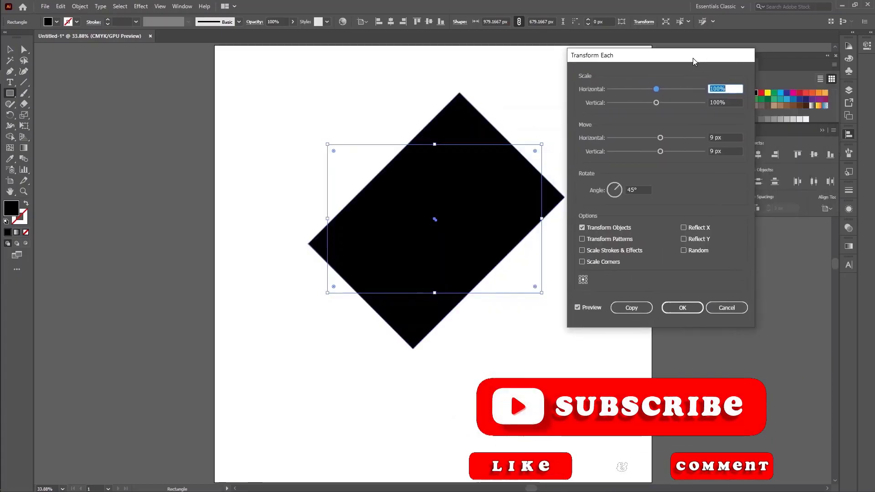
left_click(578, 306)
left_click(578, 306)
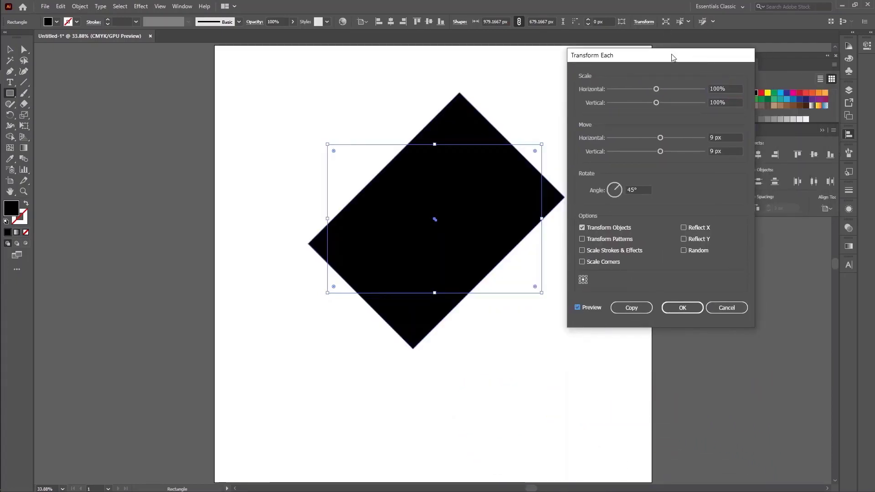
left_click_drag(672, 55, 678, 118)
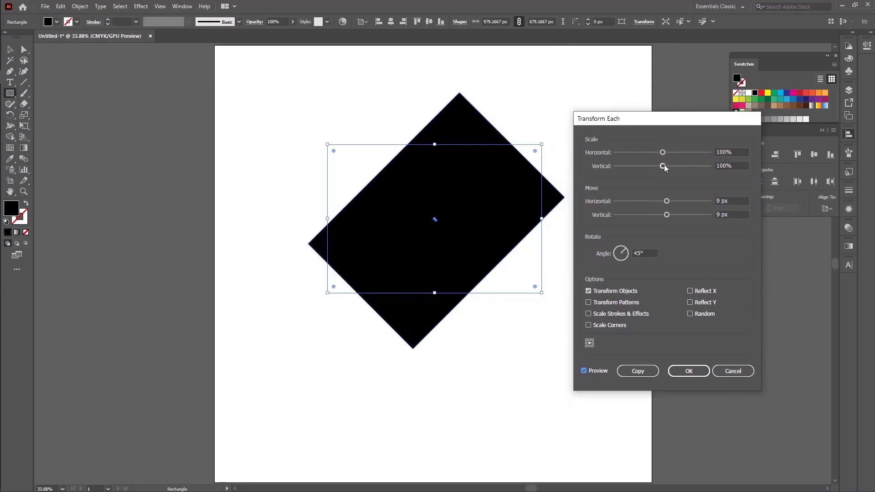
Step: Try scaling the rectangle to 77% horizontally and 130% vertically, and lower its rotation angle step by step to 0°
left_click_drag(662, 153, 678, 167)
left_click(646, 253)
left_click_drag(646, 252, 637, 250)
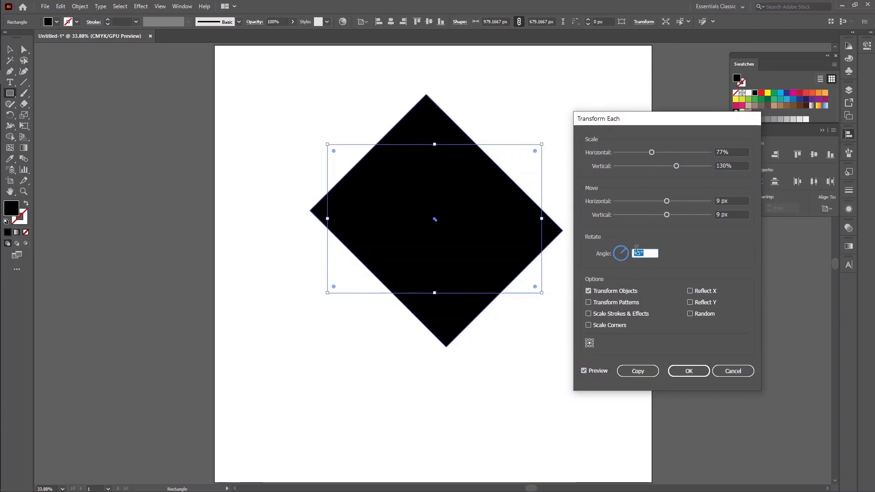
scroll(642, 250, "down", 20)
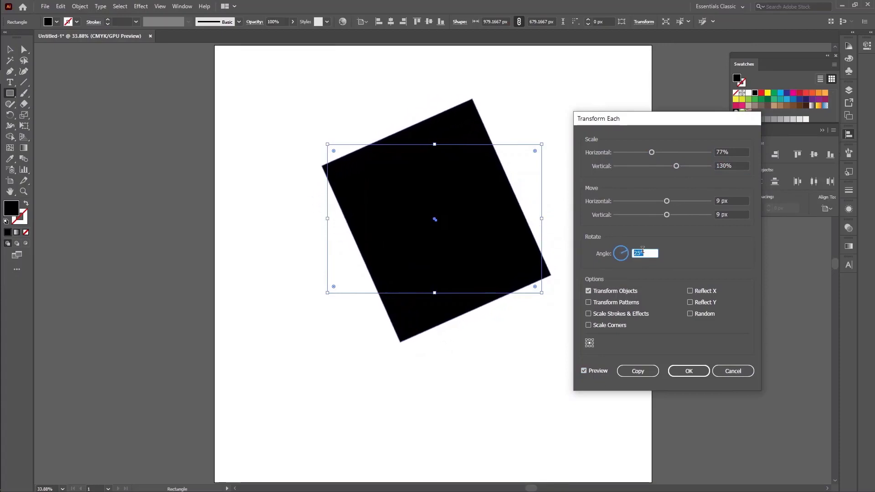
scroll(642, 250, "down", 20)
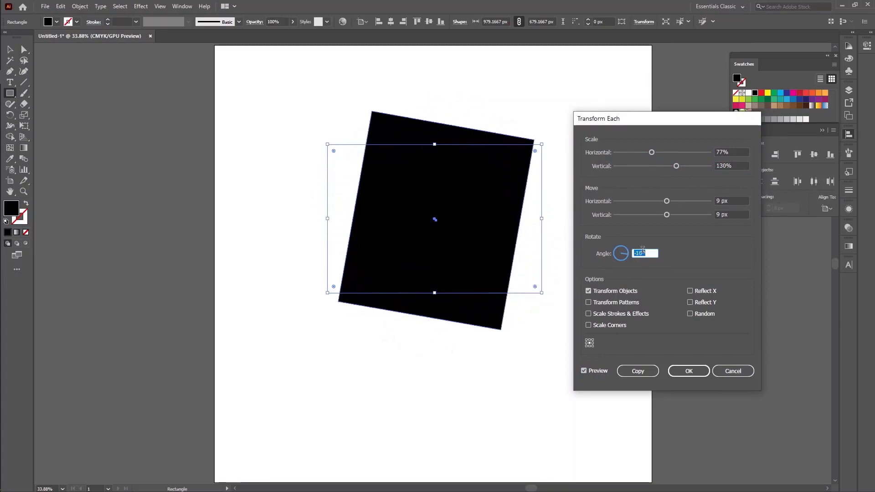
type("0")
Step: Reset the vertical and horizontal scale of the rectangle to 100%
left_click(675, 167)
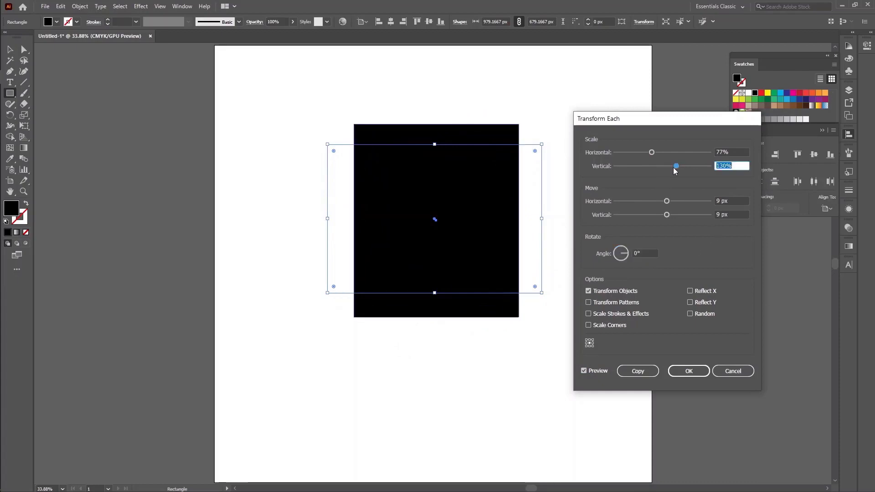
left_click_drag(675, 169, 661, 168)
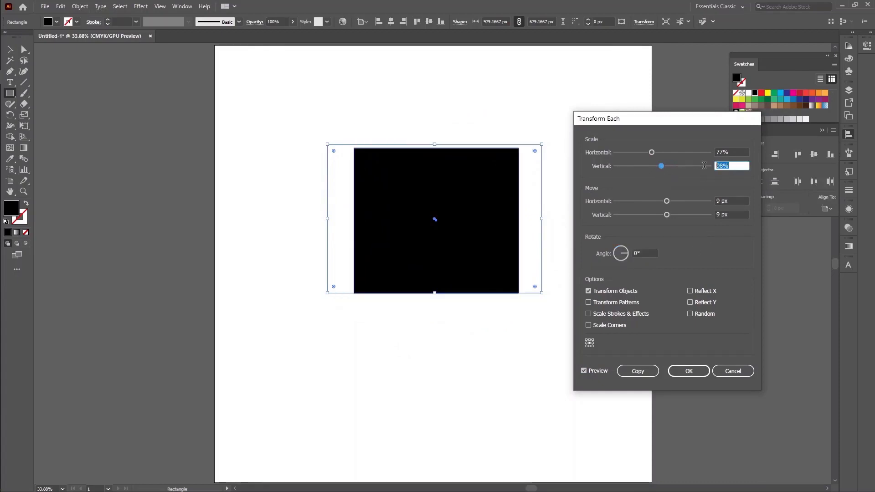
type("100")
left_click_drag(727, 152, 700, 154)
type("10")
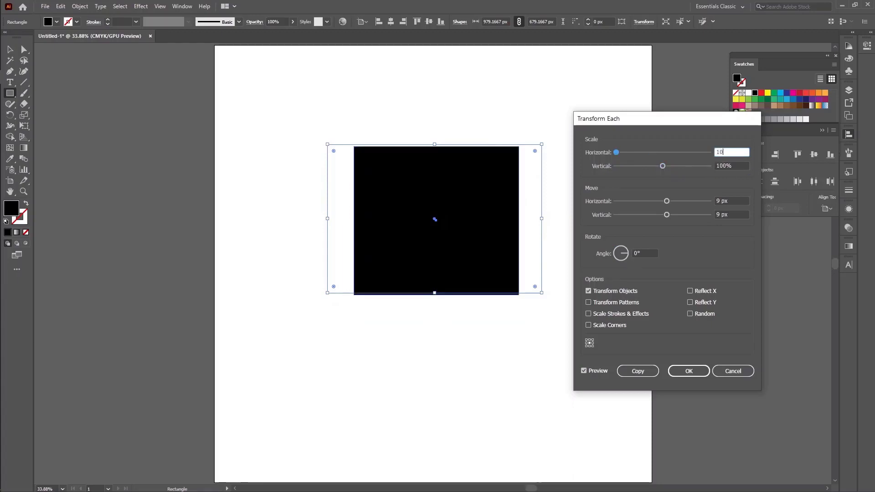
type("0")
Step: Set the rotation to 45° and both scales to 50%, and create the result as a copy of the rectangle
left_click(647, 254)
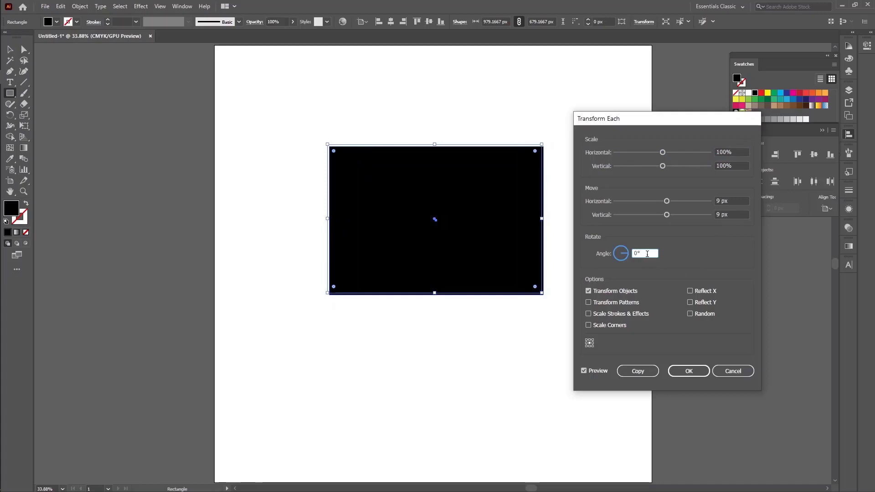
double_click(647, 254)
type("45")
double_click(741, 152)
type("500")
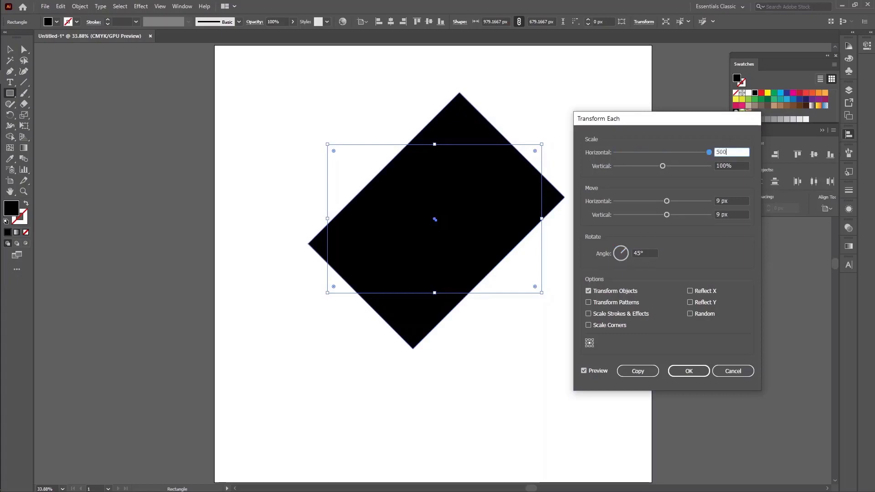
key("BackSpace")
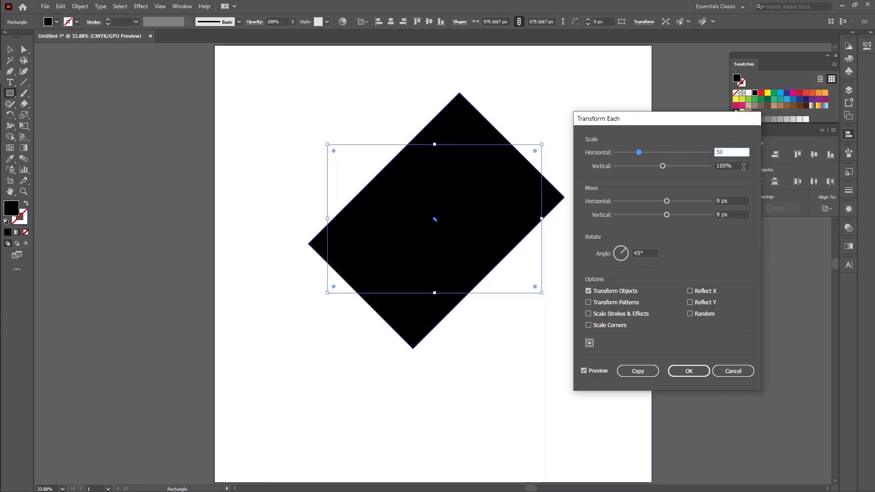
key("Tab")
type("50")
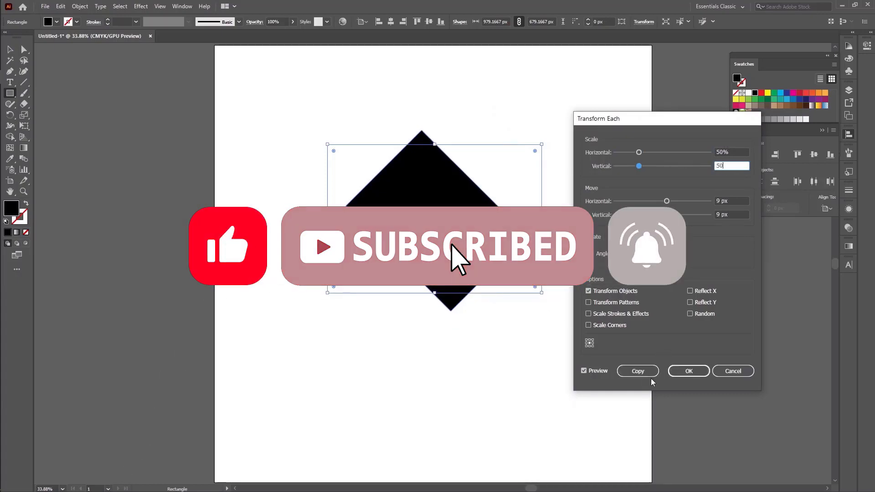
left_click(638, 371)
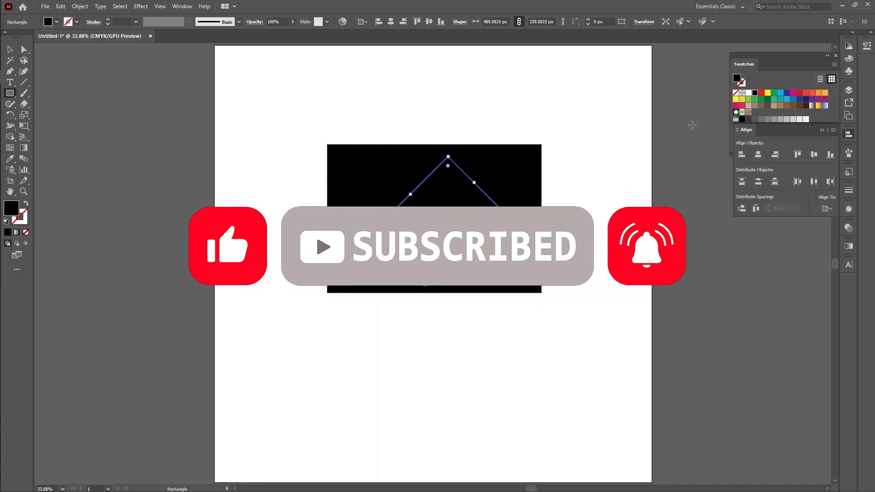
Step: Fill the rotated copy with red to compare it with the black original, and delete the red copy
left_click(760, 94)
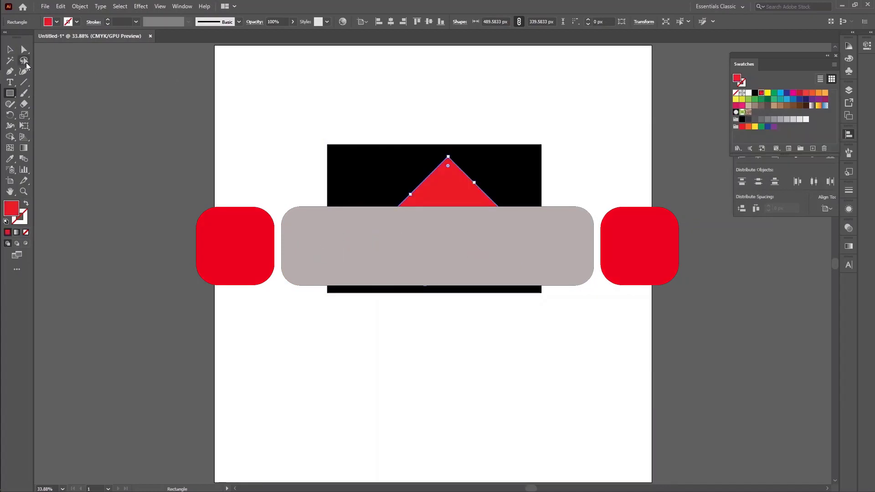
left_click(11, 49)
left_click(244, 296)
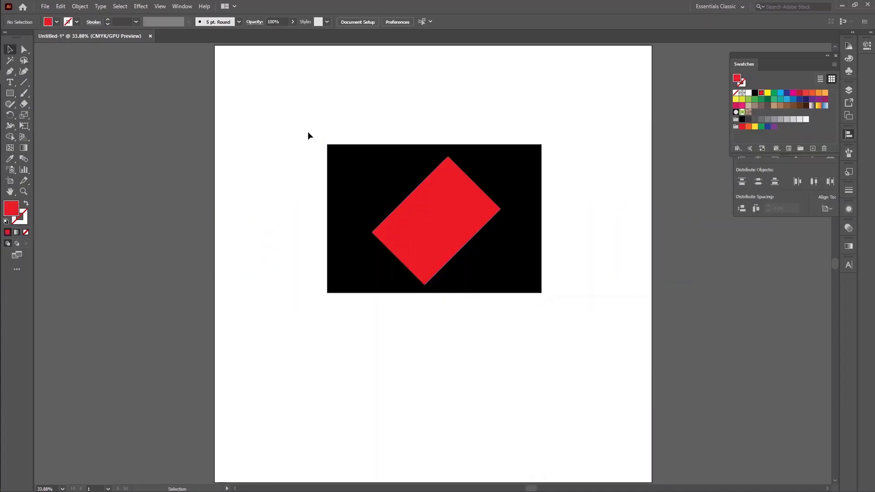
left_click_drag(308, 134, 569, 301)
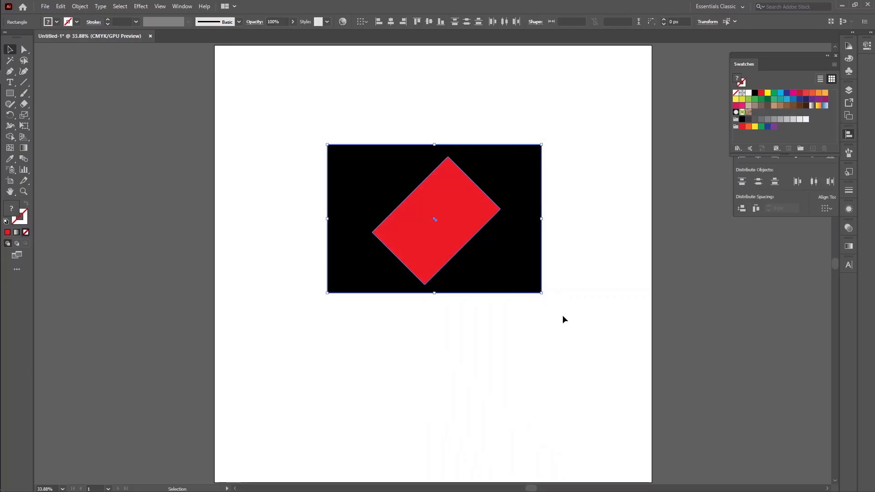
key("ctrl+shift+a")
left_click(449, 197)
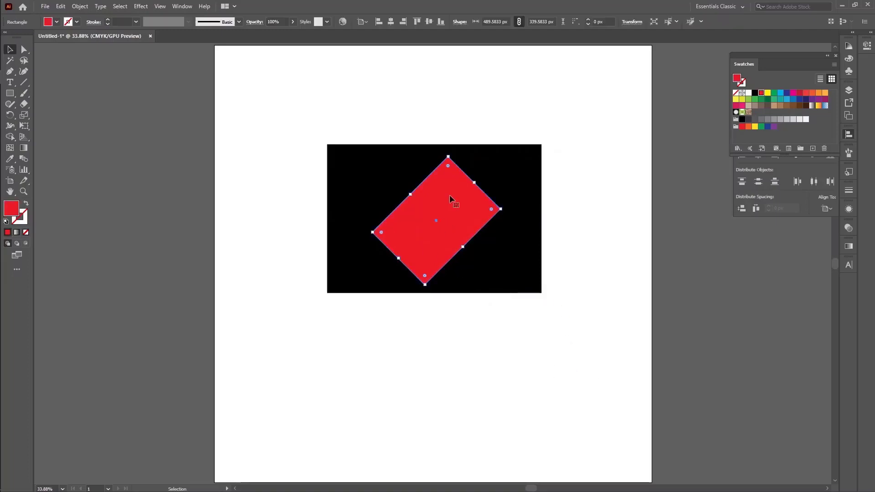
key("Delete")
Step: Swap the black rectangle's fill and stroke, and scale it down proportionally from its centre to about 408 × 283 px
left_click(449, 196)
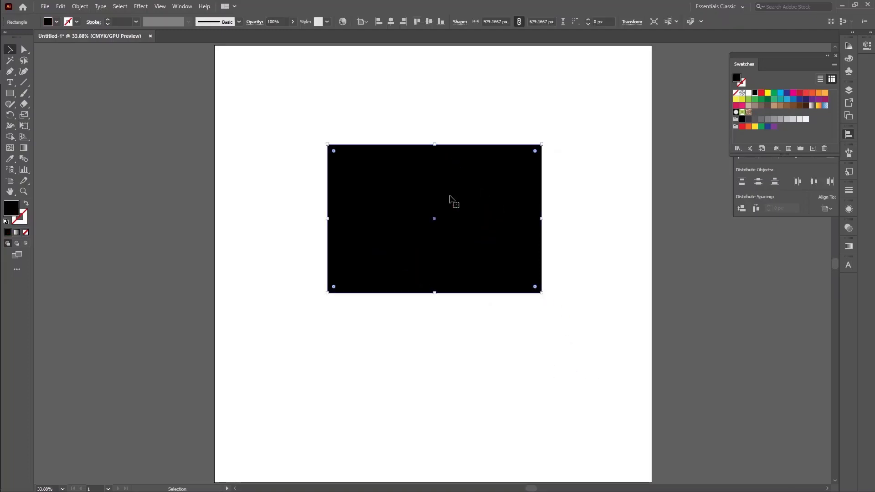
left_click(26, 204)
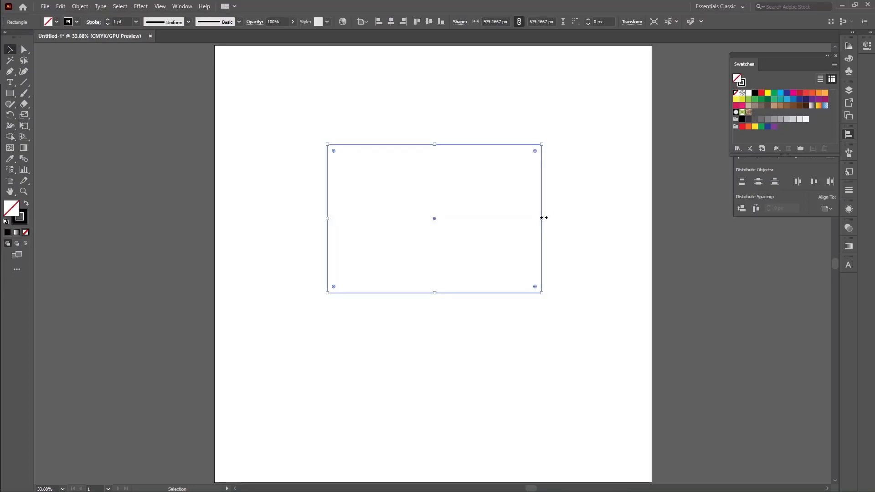
left_click_drag(538, 219, 479, 219)
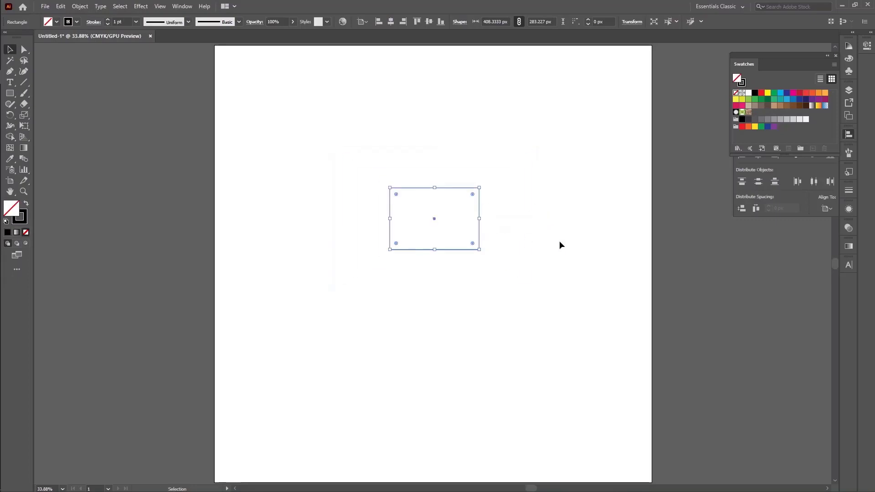
Step: Use Transform Each to make a copy of the outlined rectangle scaled to 105% both ways, moved 9 px and rotated 45°
right_click(479, 226)
mouse_move(535, 383)
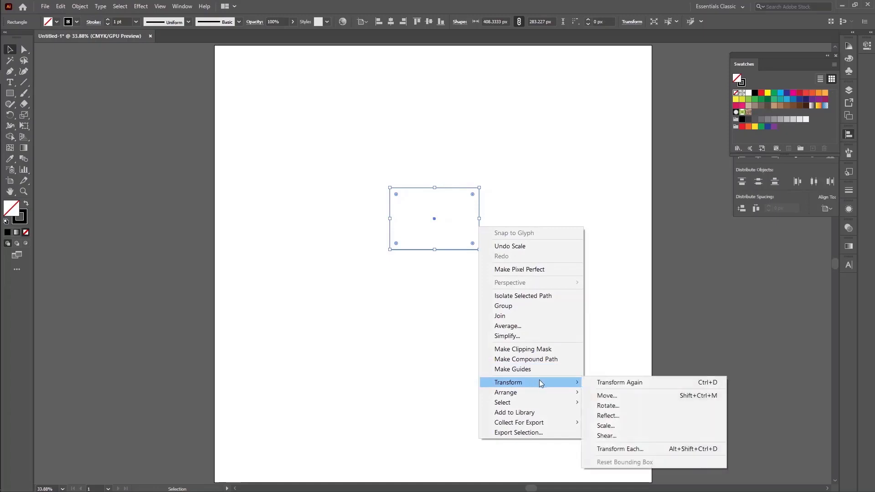
left_click(625, 450)
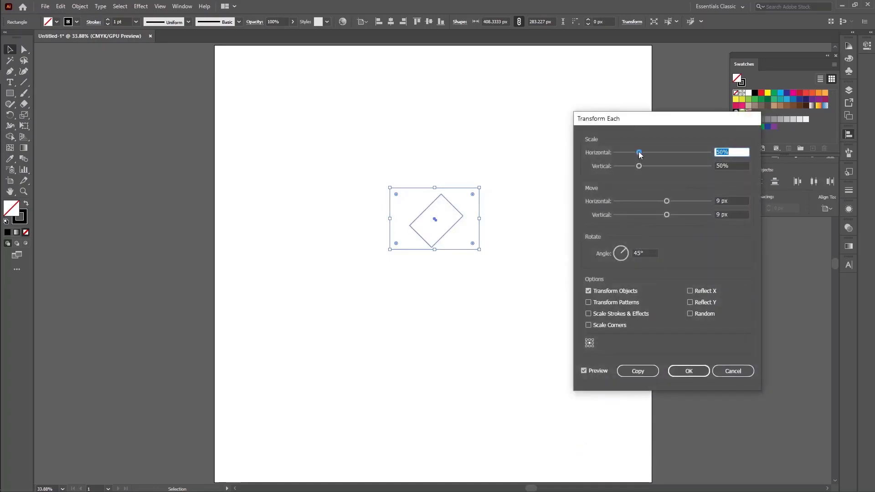
left_click_drag(638, 152, 667, 154)
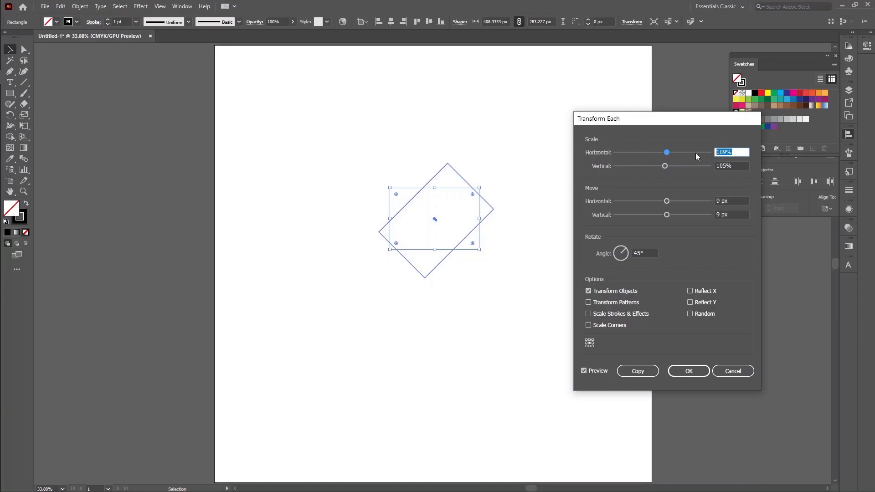
type("105")
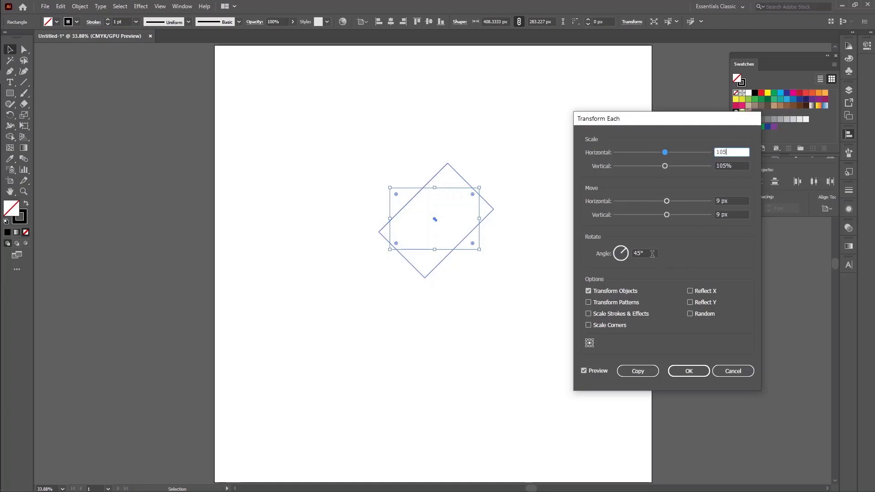
left_click(640, 372)
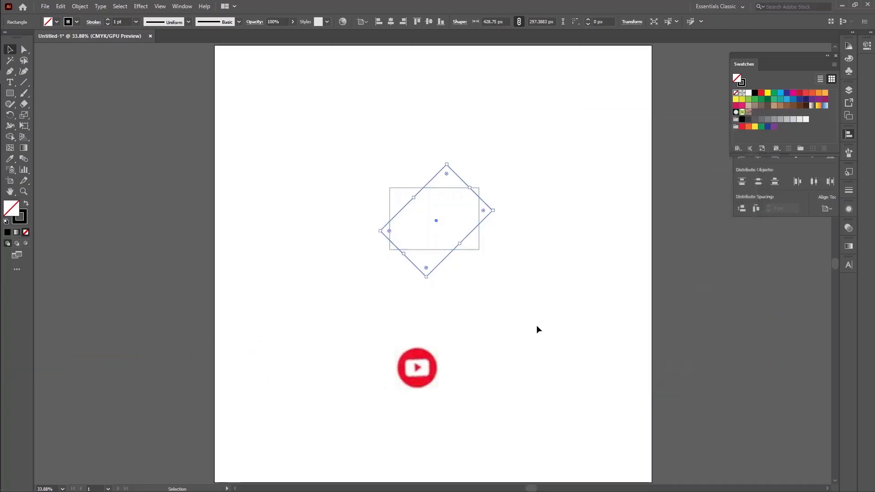
Step: Repeat the copy transformation until the outermost rectangle is about 1138 × 789 px, and select the whole spiral pattern
key("ctrl+d")
key("ctrl+d")
key("ctrl+d")
key("ctrl+d")
key("ctrl+d")
key("ctrl+d")
key("ctrl+d")
key("ctrl+d")
key("ctrl+d")
key("ctrl+d")
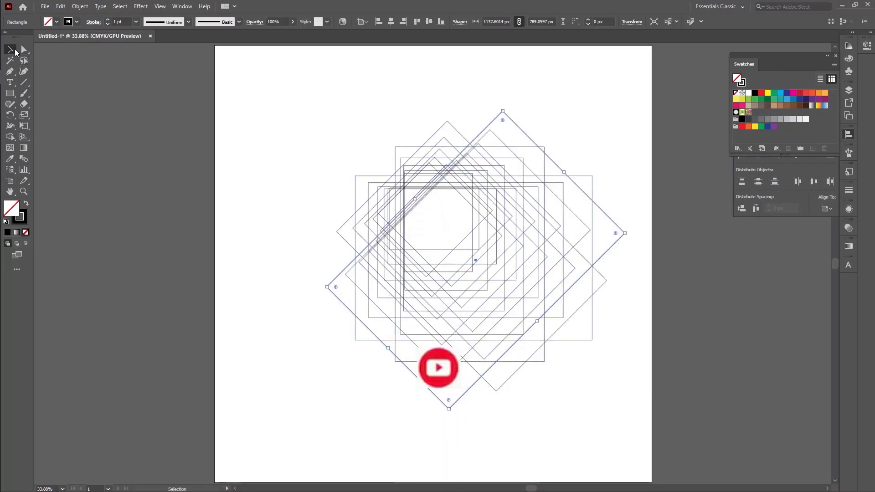
left_click(282, 104)
left_click_drag(282, 104, 573, 366)
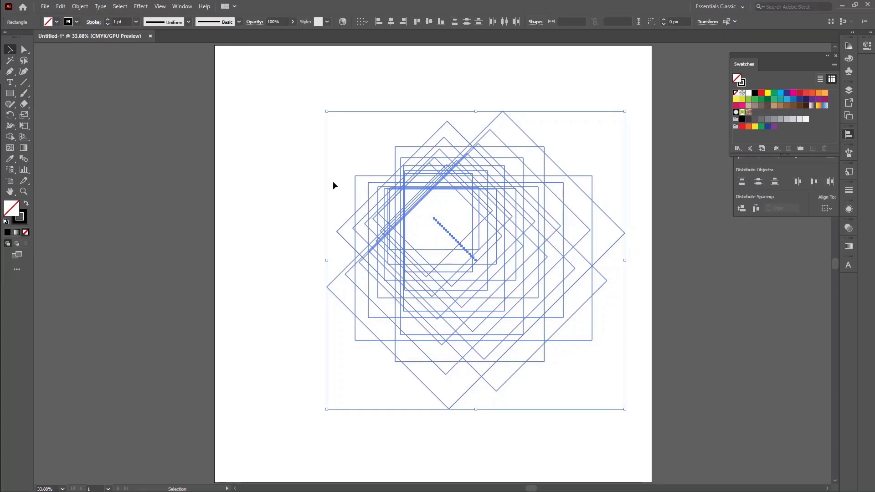
mouse_move(2, 236)
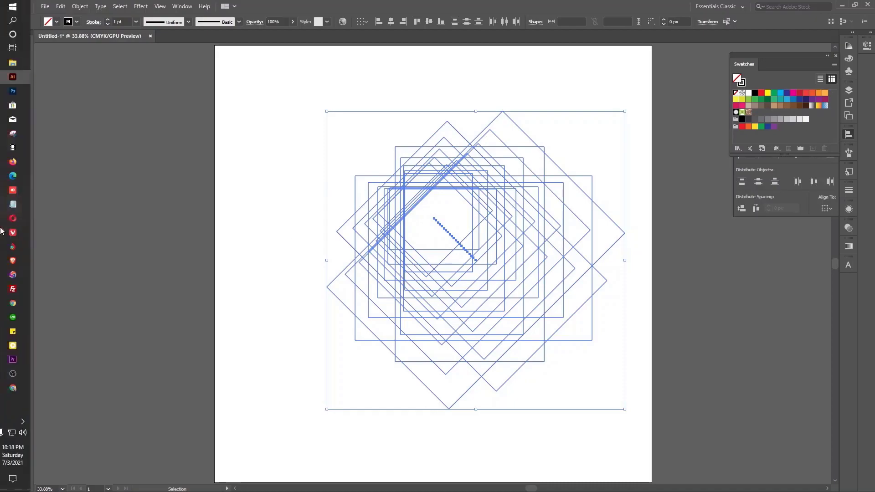
left_click(18, 374)
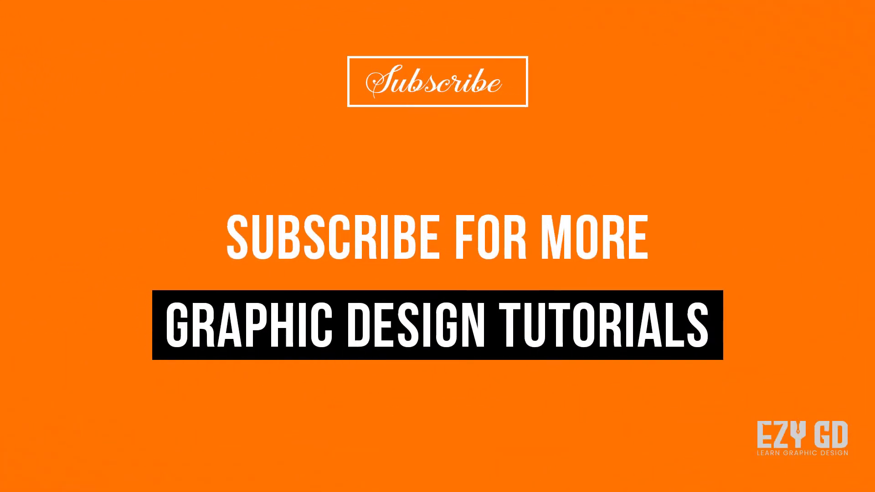